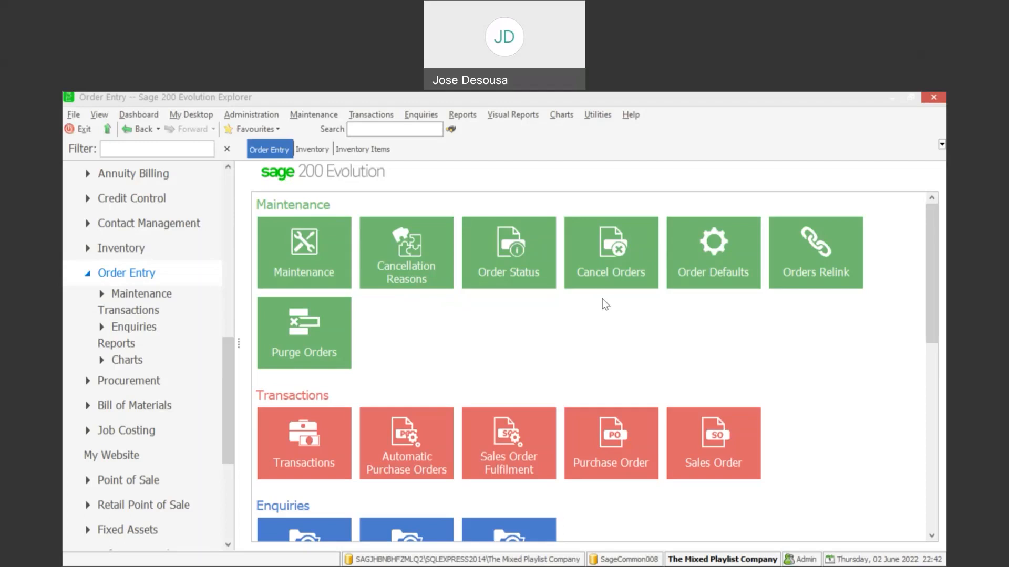
Step: Review the sales order settings in the Order Entry defaults, including the reserved stock option, and accept them
left_click(714, 253)
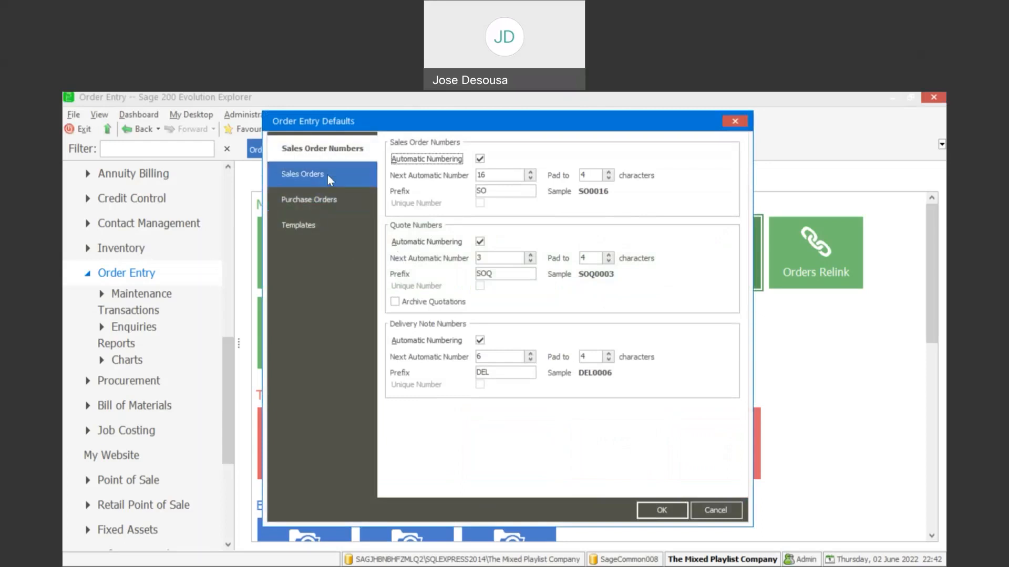
left_click(327, 175)
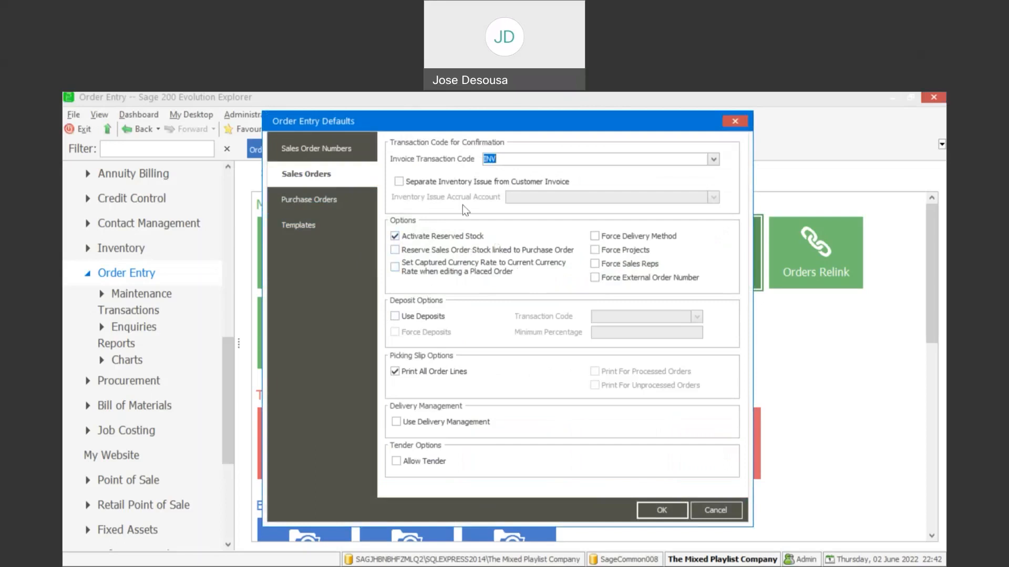
left_click(657, 510)
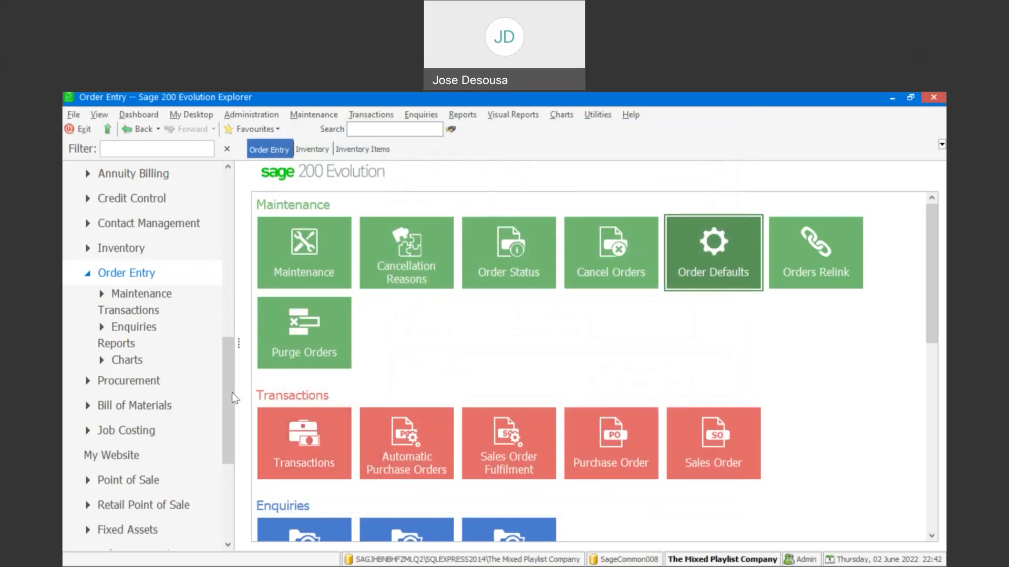
Step: Open a blank sales order from the Order Entry transactions to view its layout, and close it
scroll(234, 392, "up", 1)
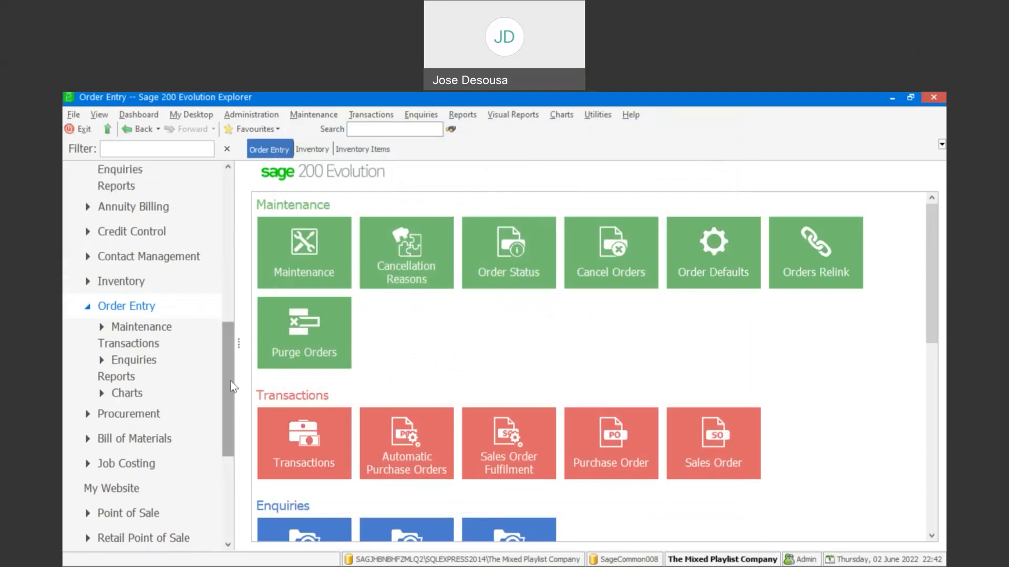
left_click(184, 346)
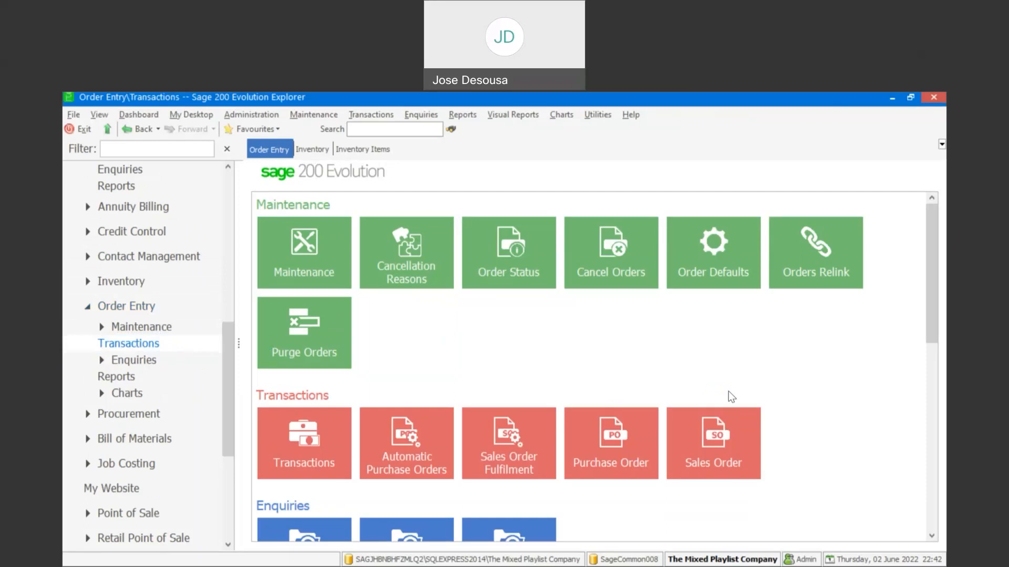
left_click(618, 284)
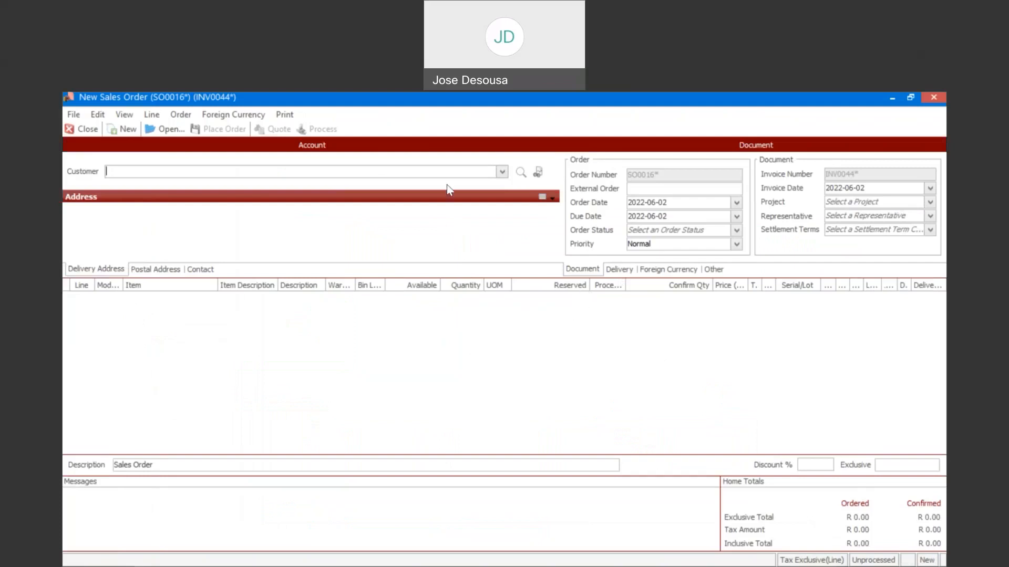
left_click(88, 132)
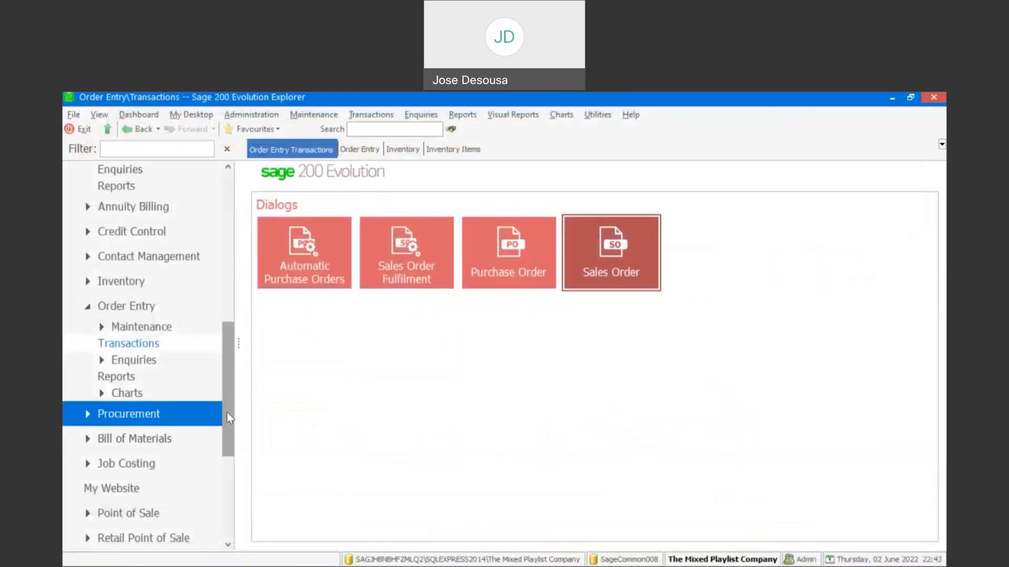
Step: List the inventory items and widen the Simple Code and Description columns
scroll(227, 412, "up", 1)
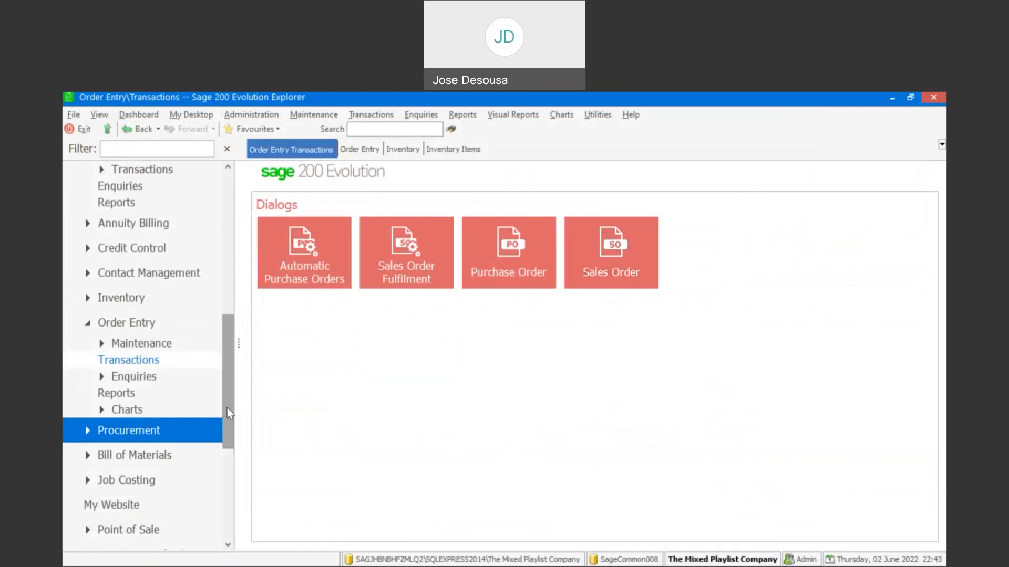
scroll(227, 399, "up", 1)
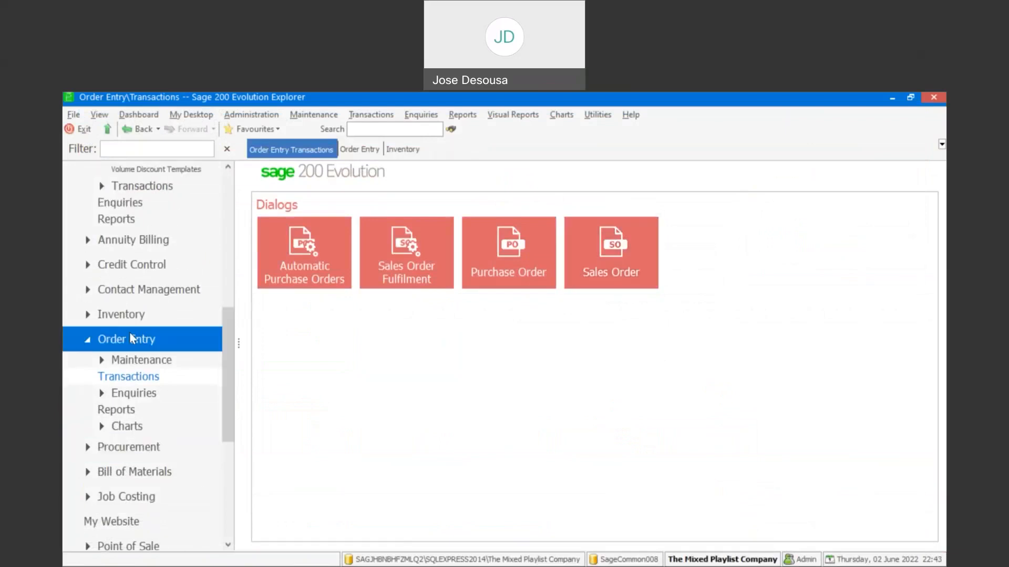
left_click(111, 322)
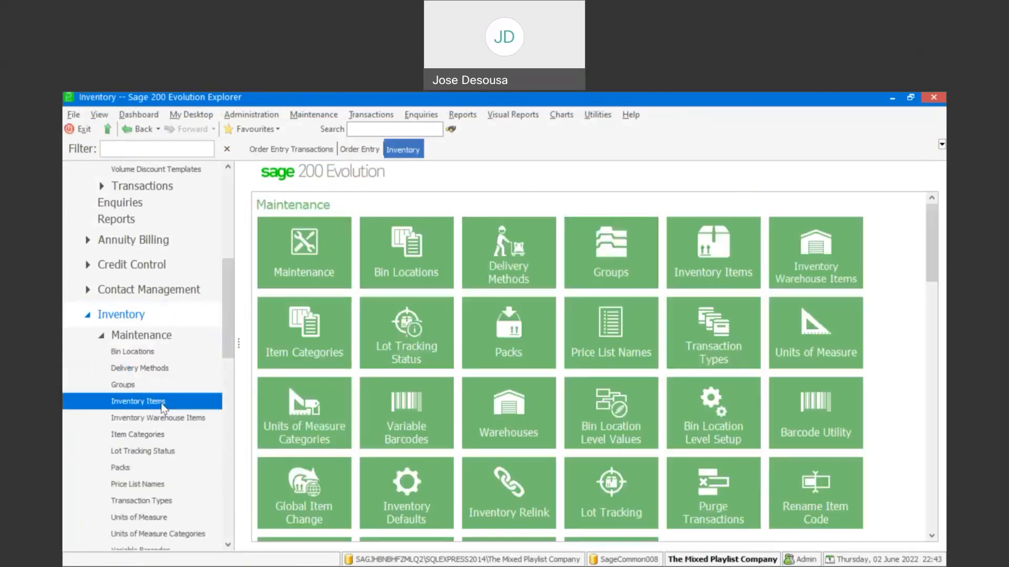
left_click(161, 404)
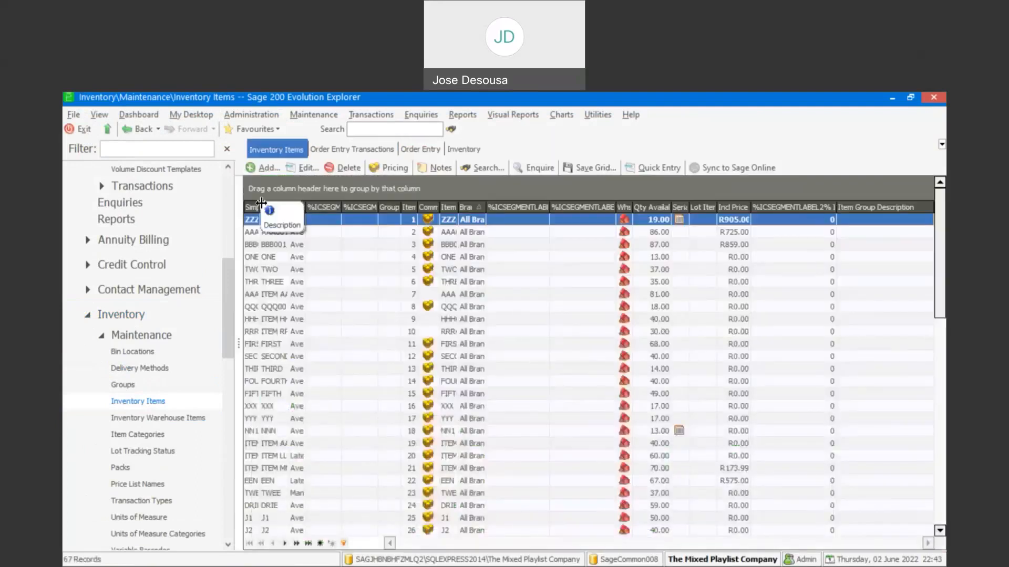
left_click_drag(261, 204, 370, 224)
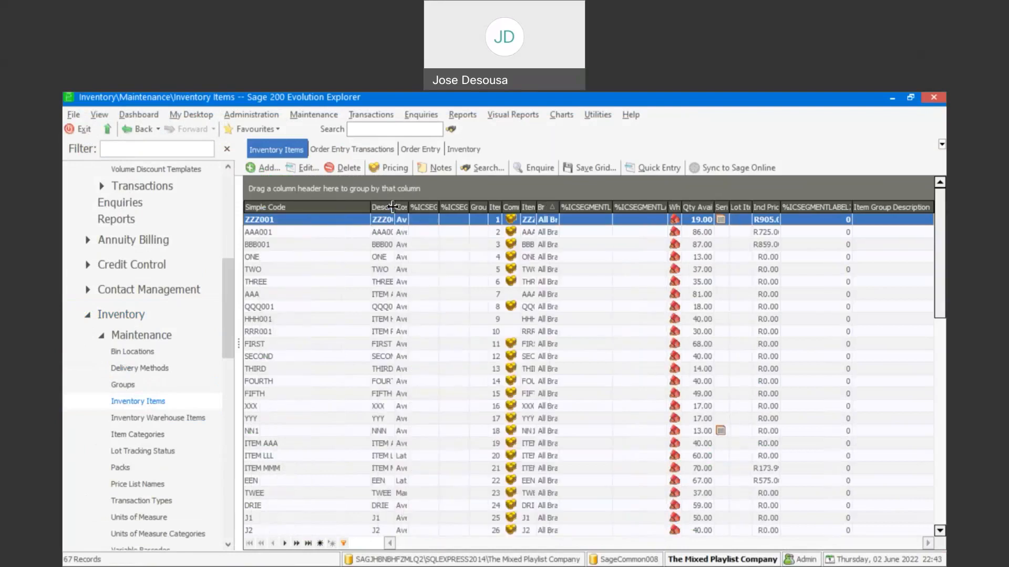
left_click_drag(542, 222, 526, 222)
Step: Enquire on inventory item GRP2837 (Green Pepper Layer), examine the quantities in its item information, and close the enquiry
left_click_drag(940, 226, 940, 316)
left_click(432, 382)
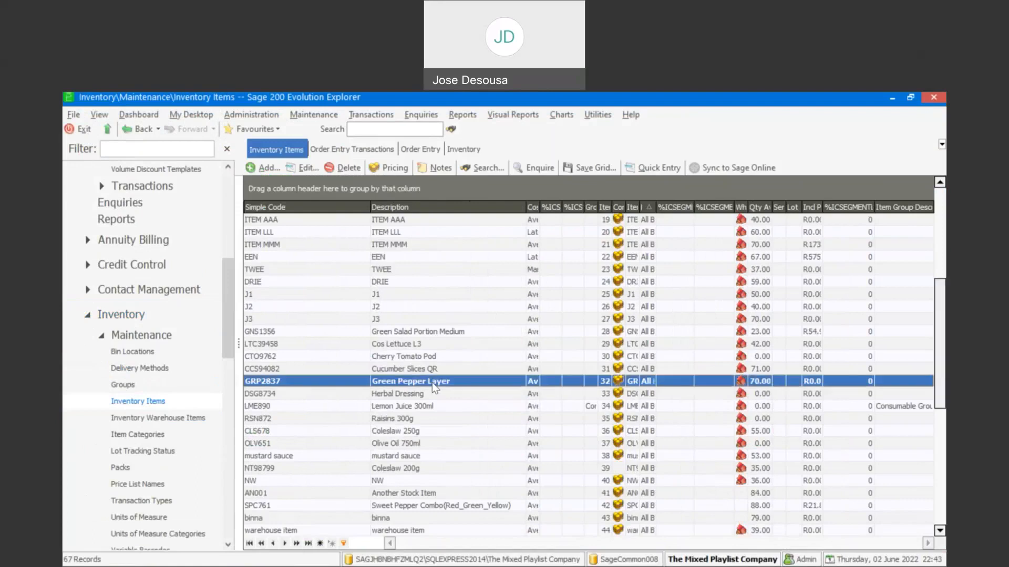
right_click(432, 382)
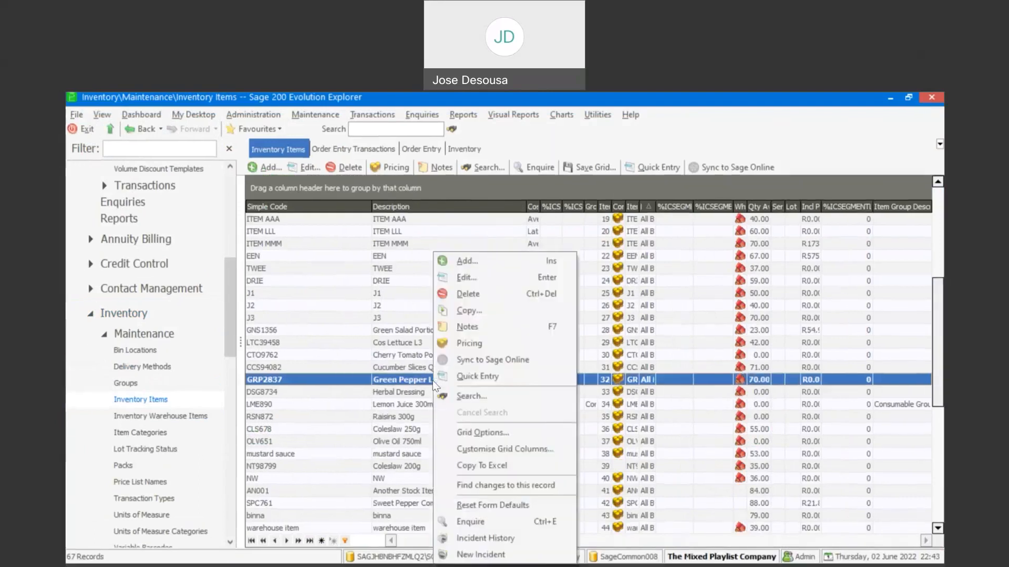
left_click(466, 523)
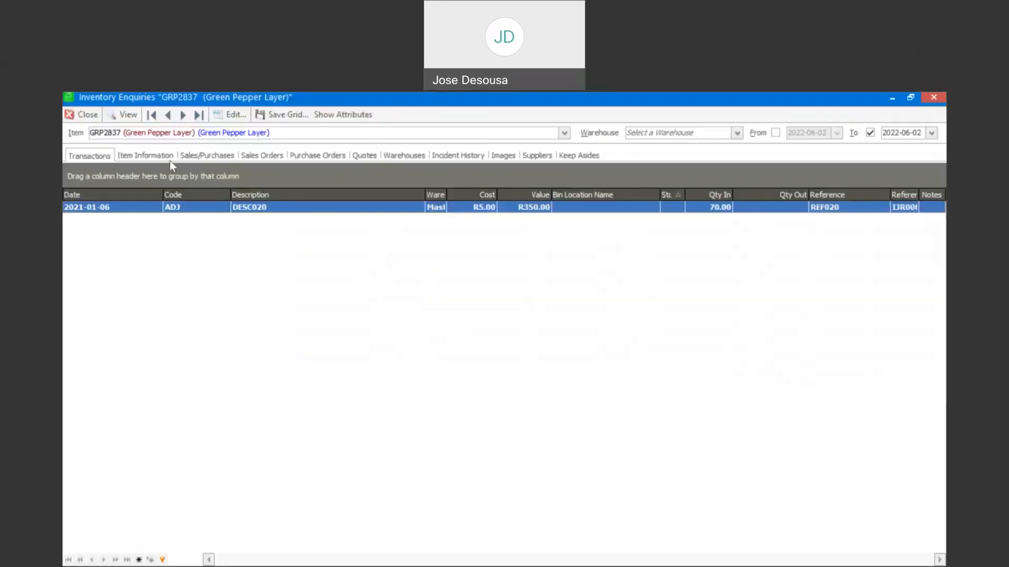
left_click(166, 158)
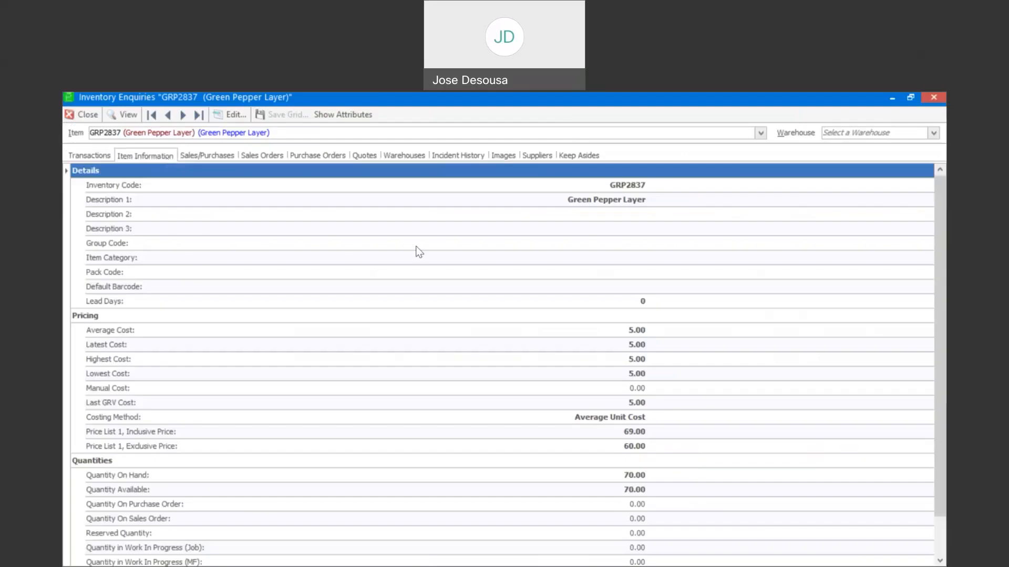
scroll(940, 236, "down", 1)
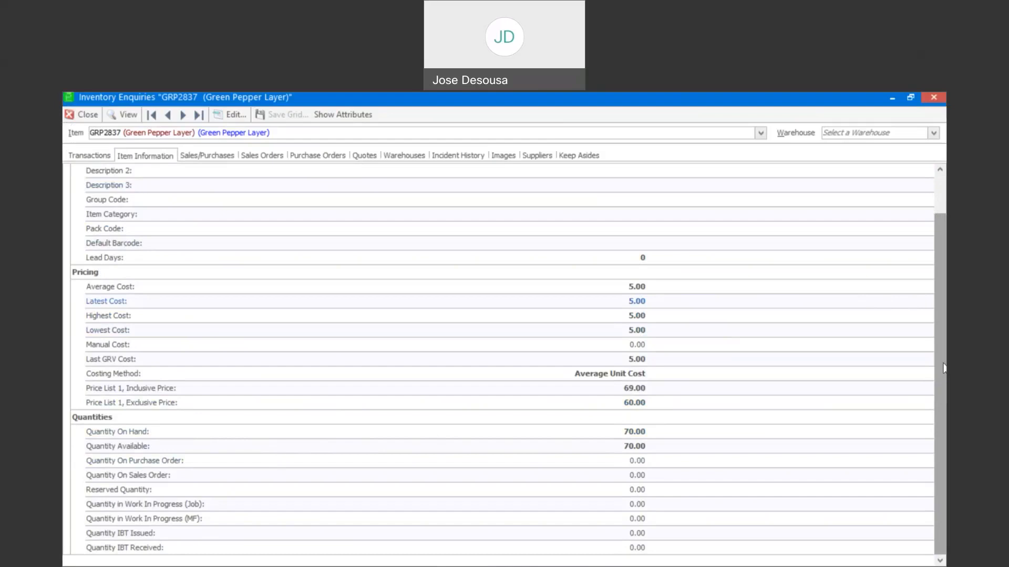
left_click(92, 118)
Step: Start a new sales order from the Order Entry transactions for the customer Denton Catering
left_click(92, 316)
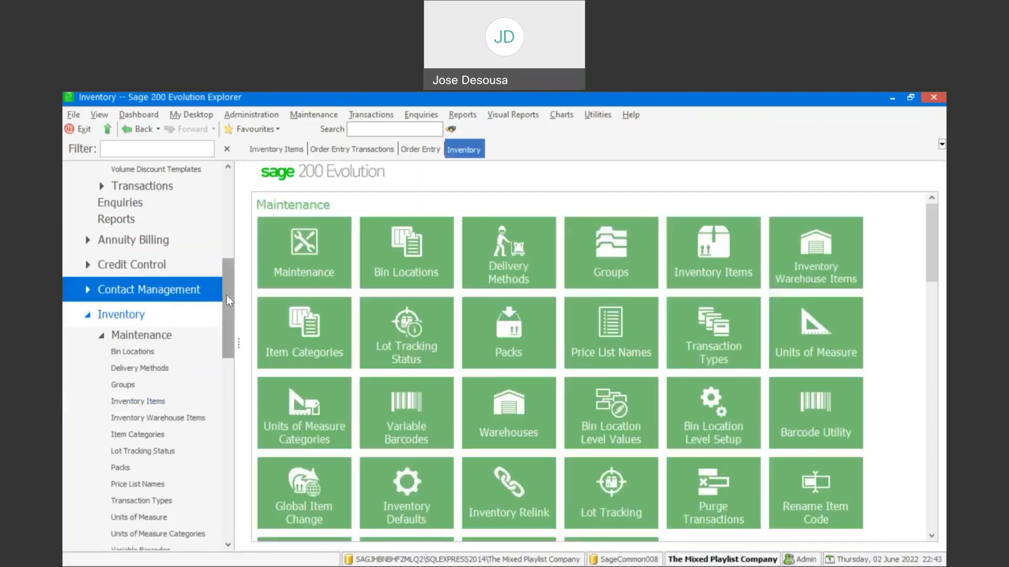
left_click_drag(226, 295, 227, 427)
left_click(184, 343)
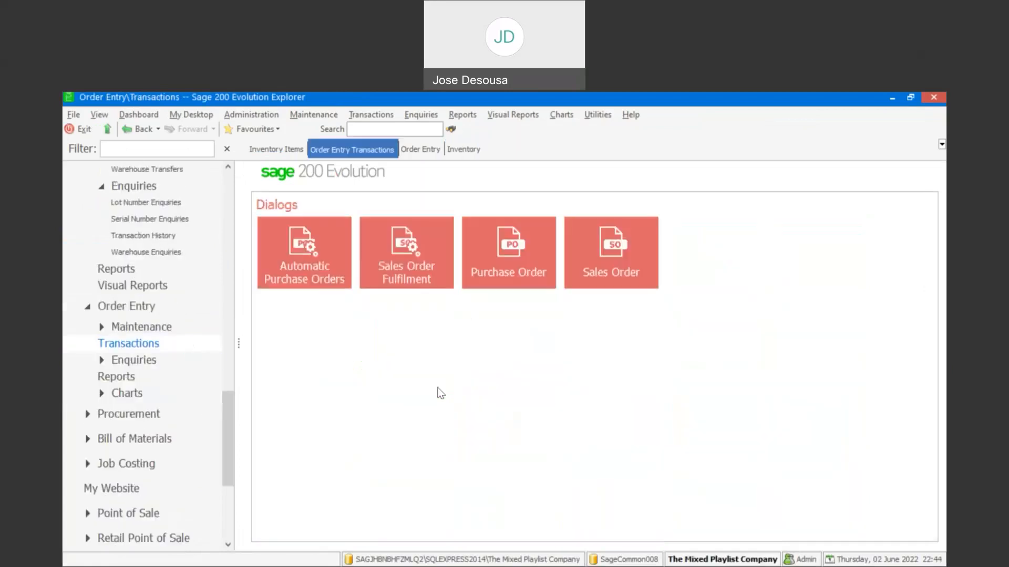
left_click(614, 257)
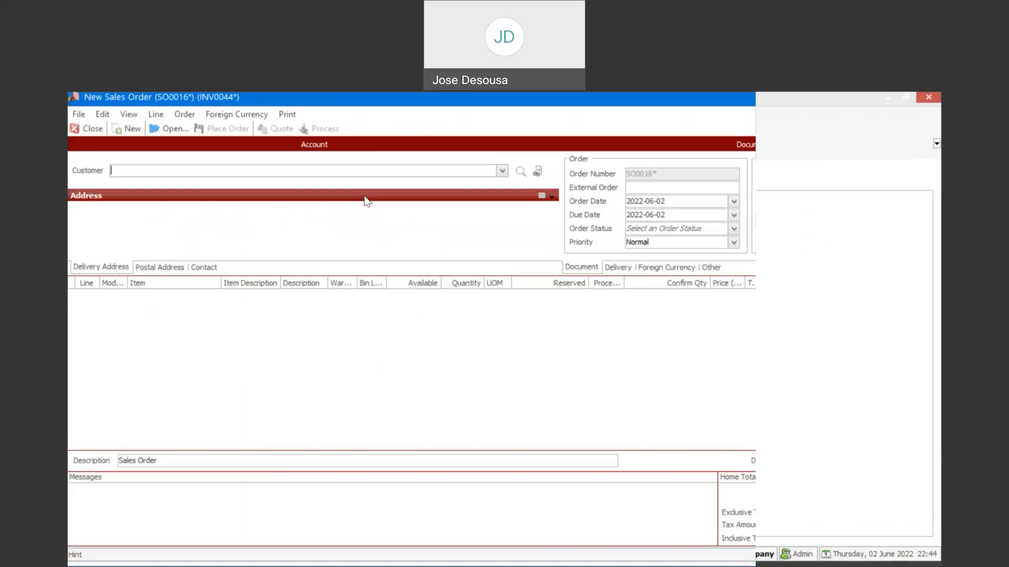
left_click(503, 173)
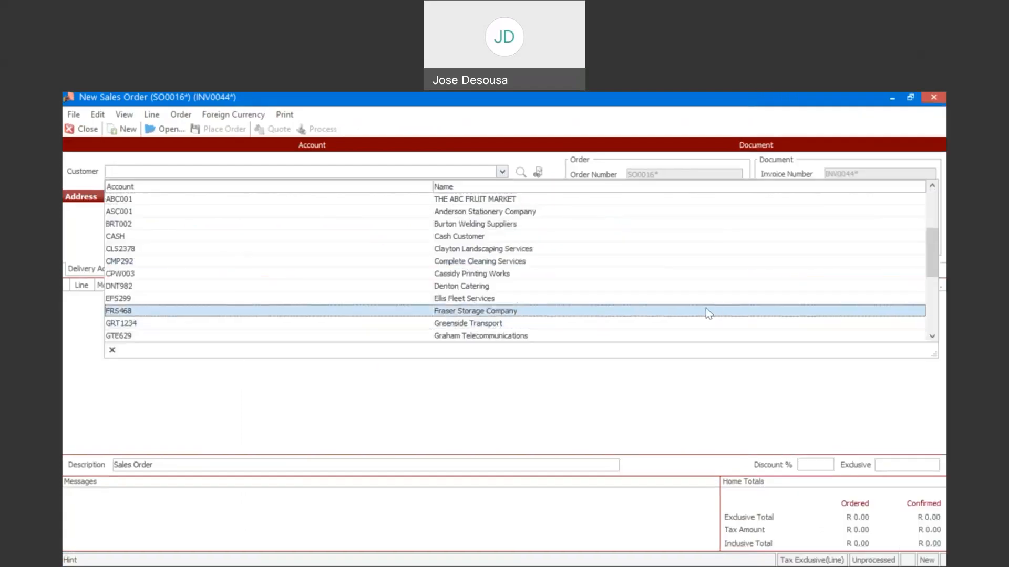
left_click(515, 286)
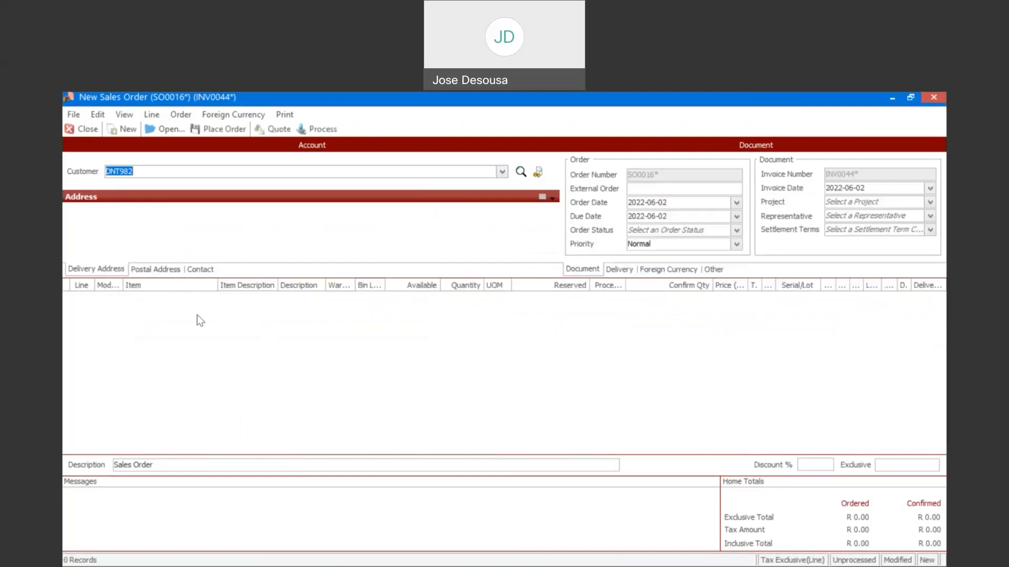
Step: Add item GRP2837 to the first order line and choose Master Warehouse (Mstr) as its warehouse
left_click(166, 299)
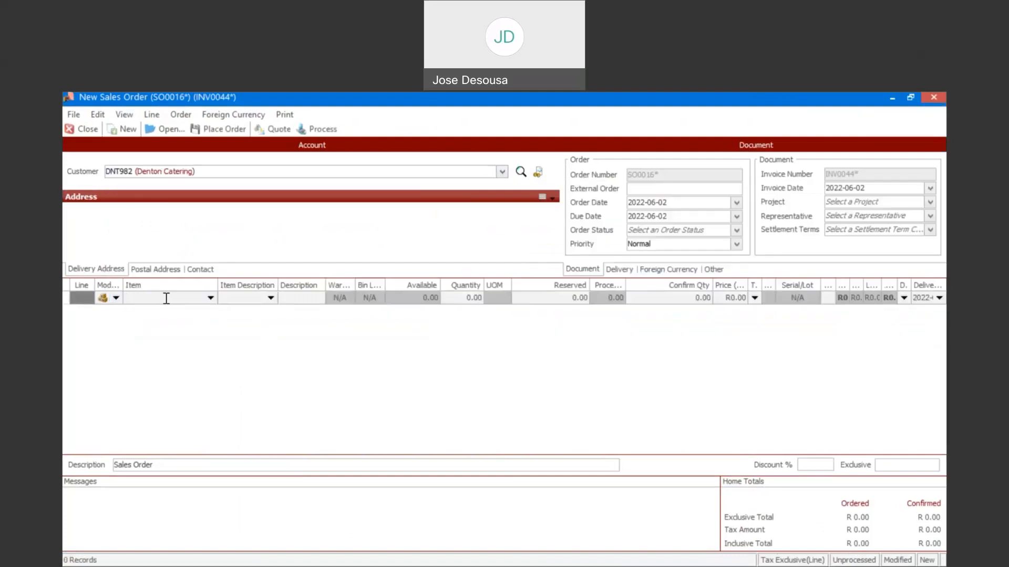
type("GRP2837")
key("Tab")
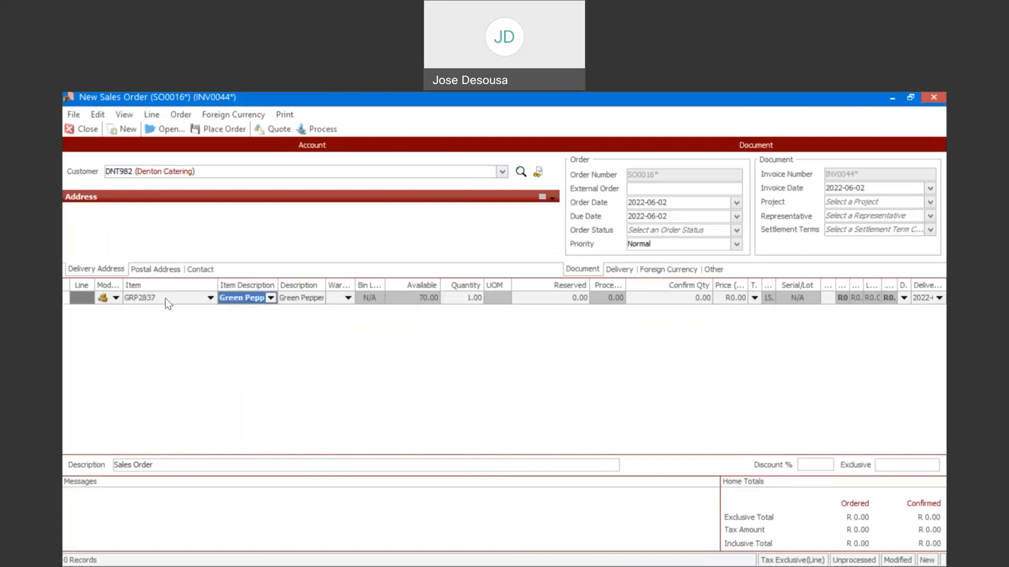
key("Tab")
key("Tab")
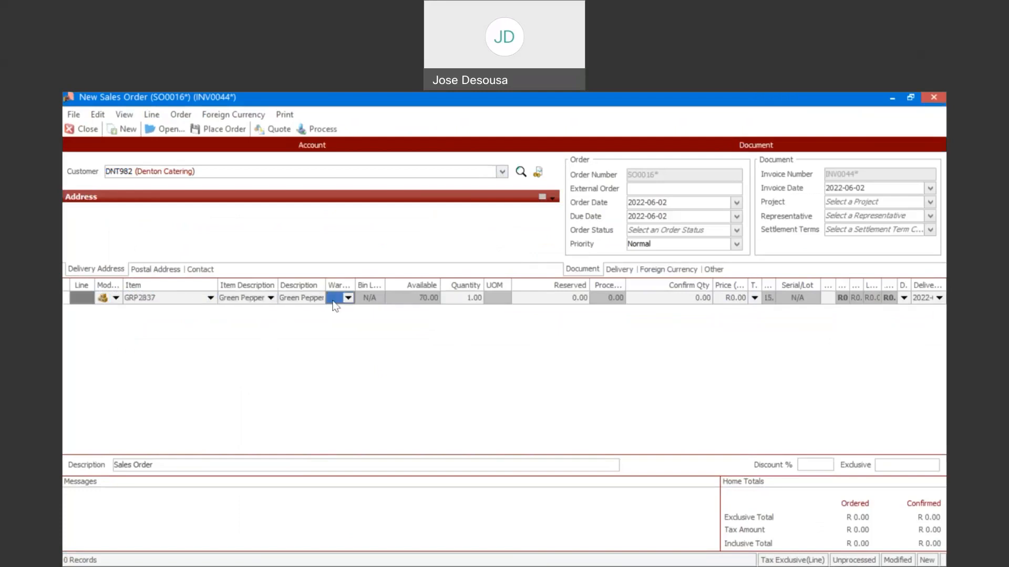
left_click(348, 298)
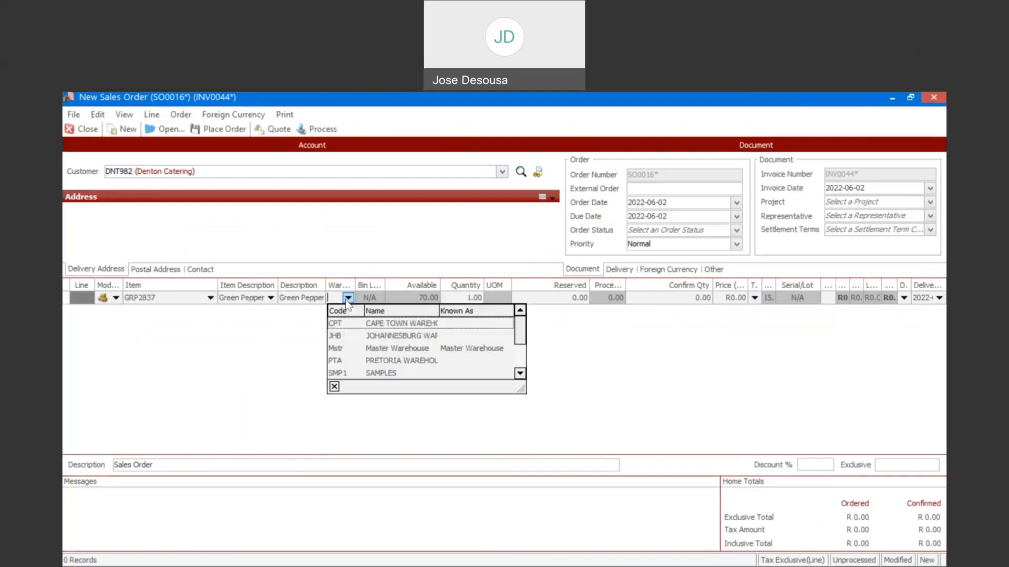
left_click(348, 349)
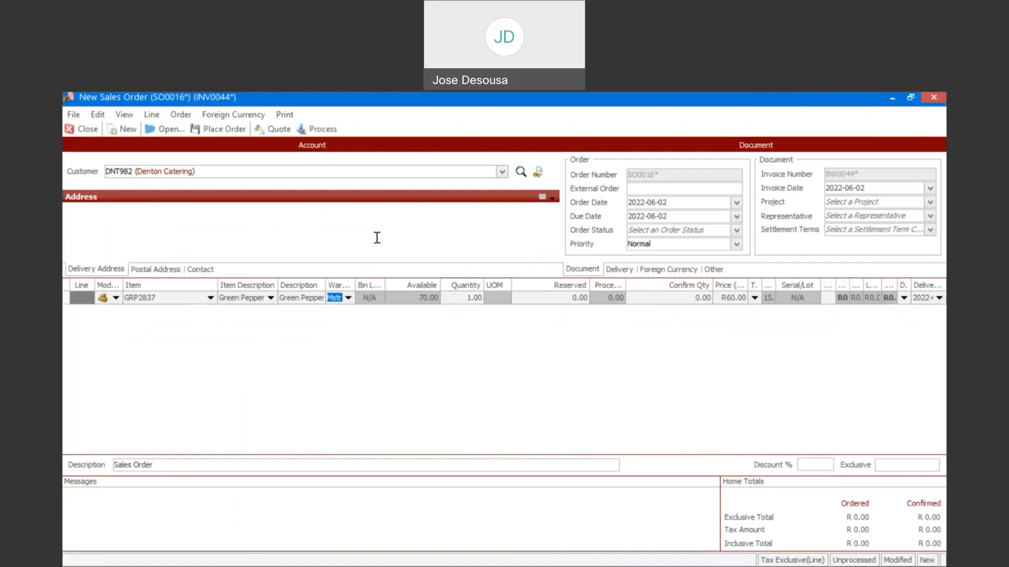
Step: Set the line's quantity to 15 and its reserved quantity to 15, and complete the order line
left_click(456, 296)
type("15")
key("Tab")
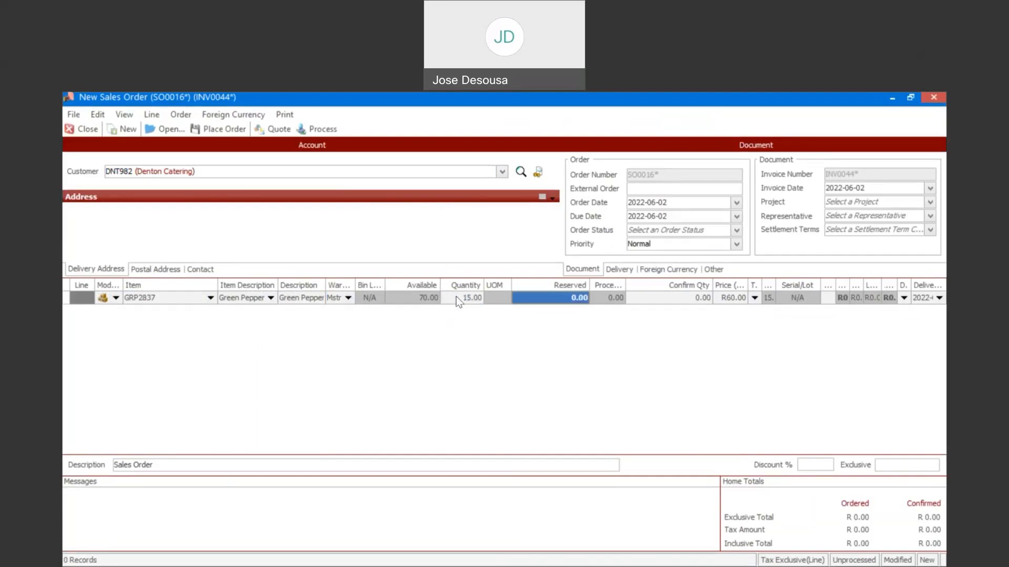
type("15")
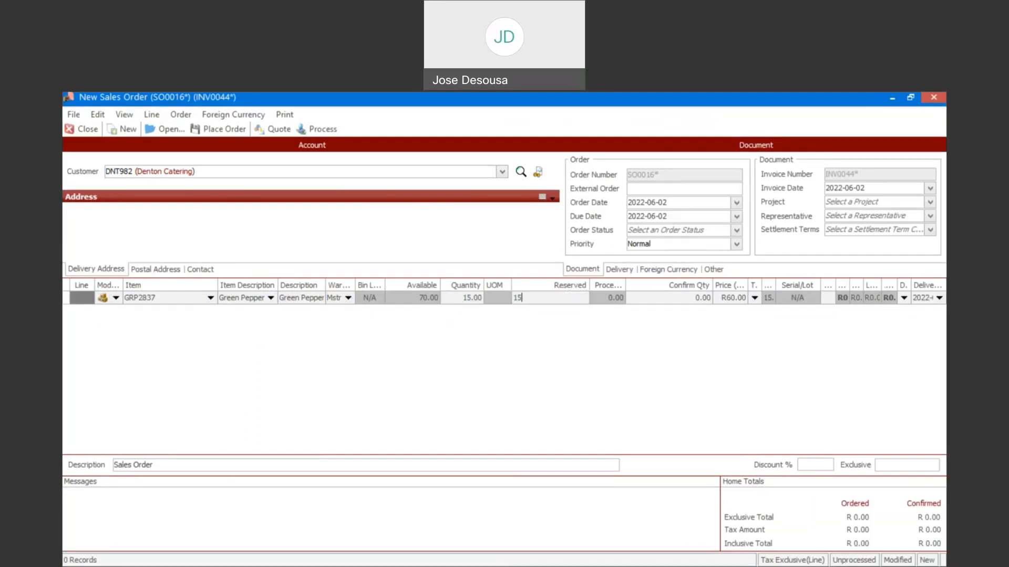
key("Tab")
key("Tab")
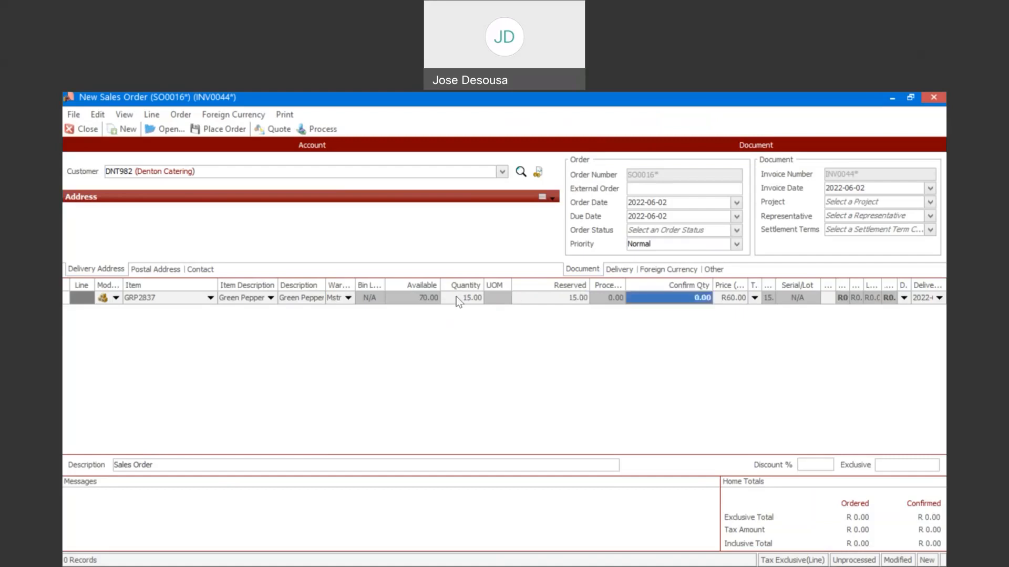
key("Tab")
key("Tab")
key("Tab")
key("Tab")
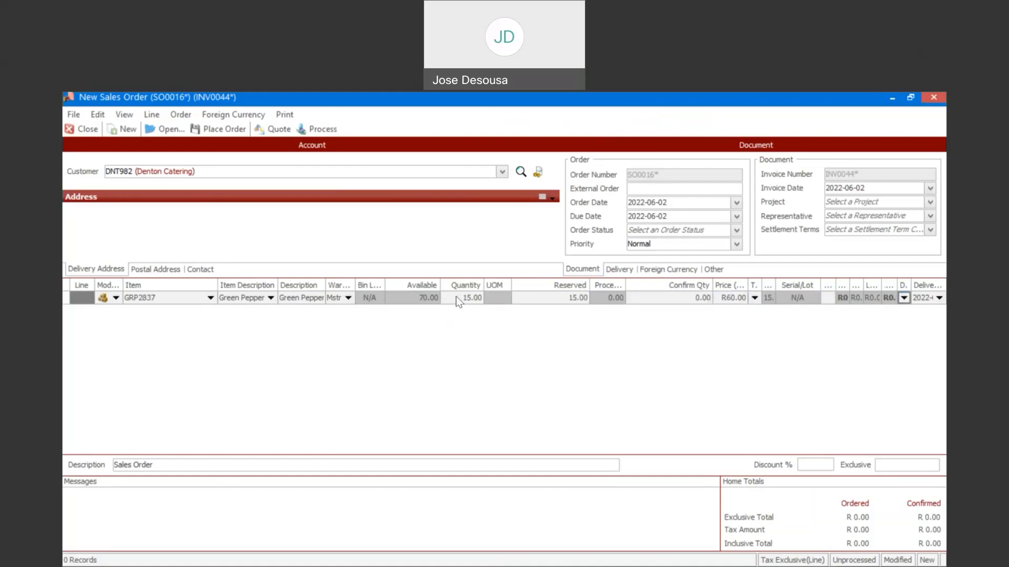
key("Tab")
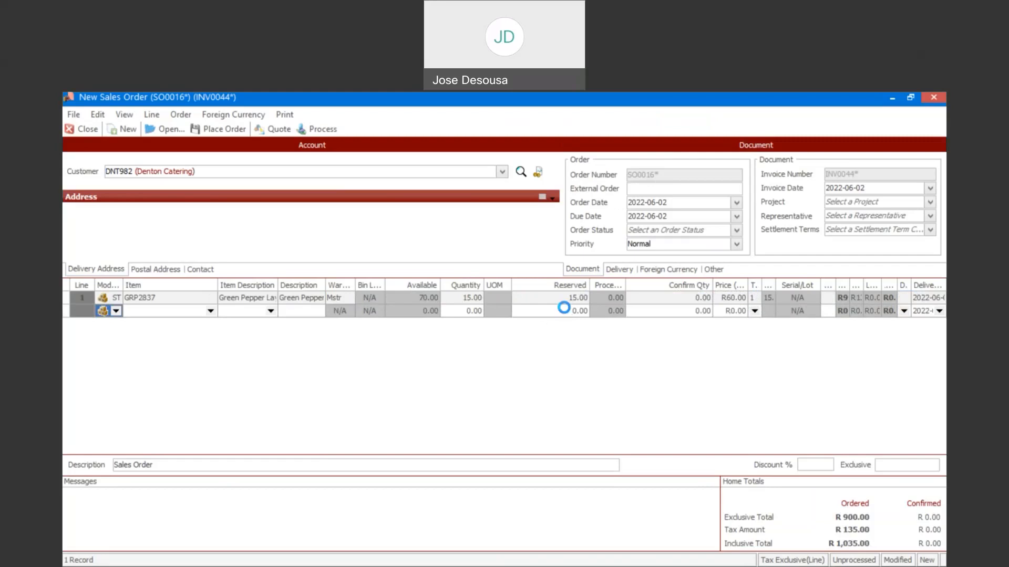
Step: Place the sales order without processing it, and close the order form
left_click(597, 369)
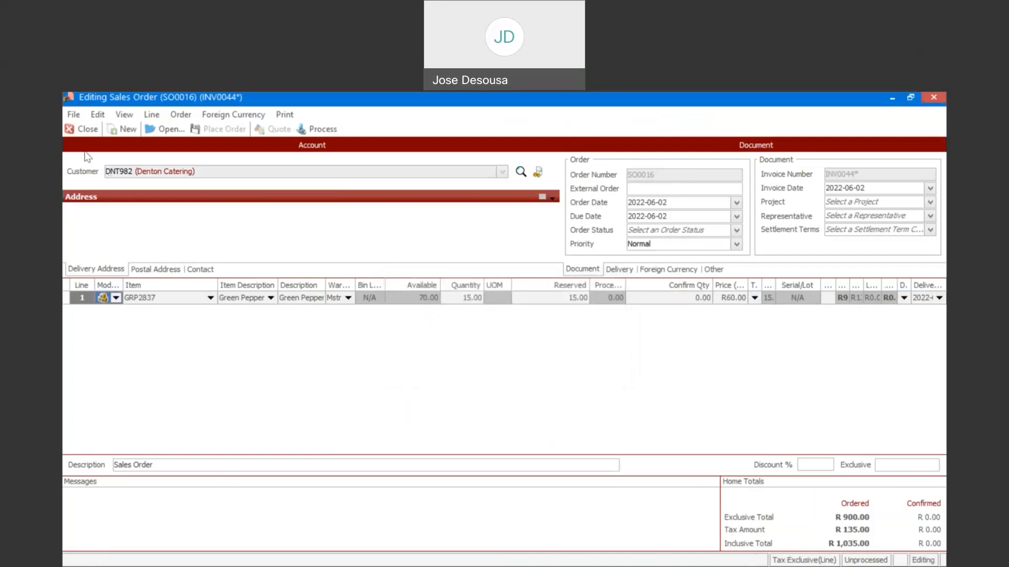
left_click(83, 131)
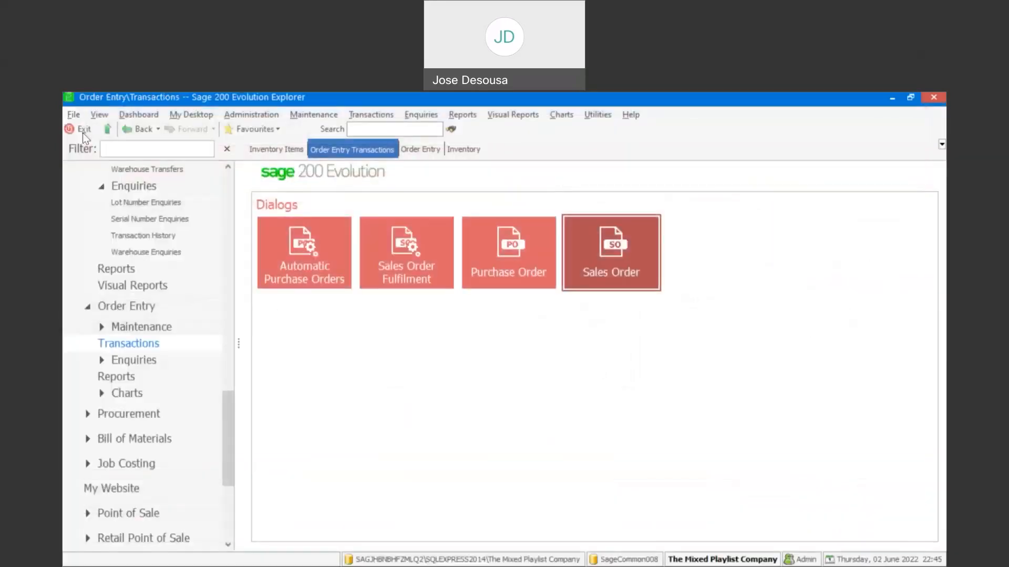
Step: Open the inventory enquiry for item GRP2837, examine its on-hand, available, sales order and reserved quantities, and close the enquiry
left_click_drag(225, 419, 228, 314)
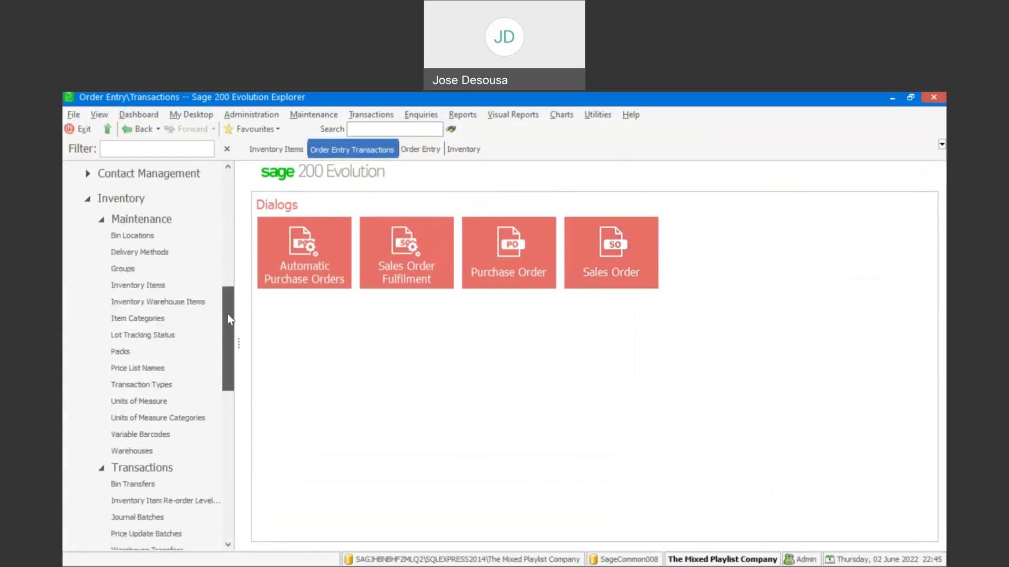
left_click(185, 283)
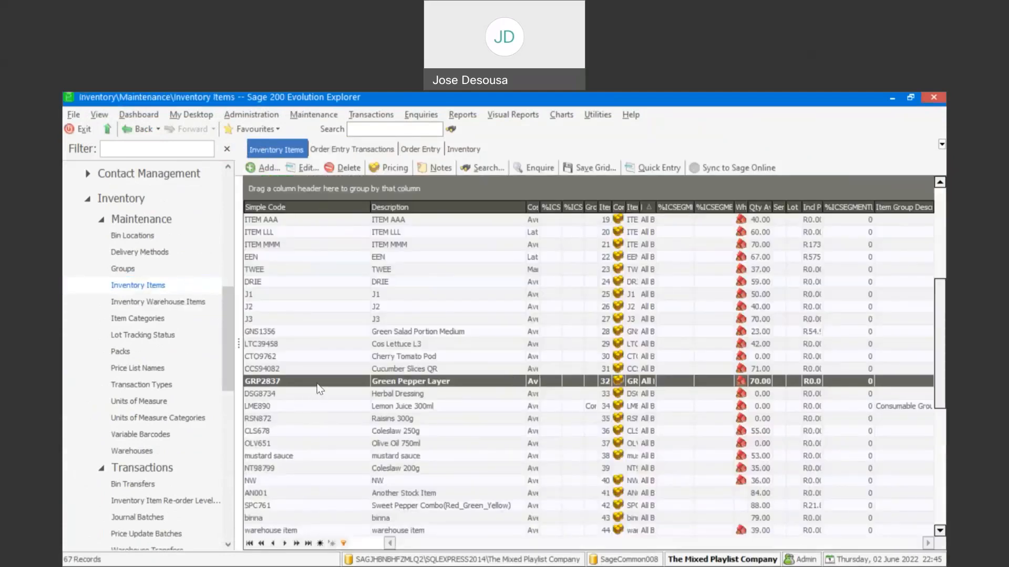
right_click(320, 390)
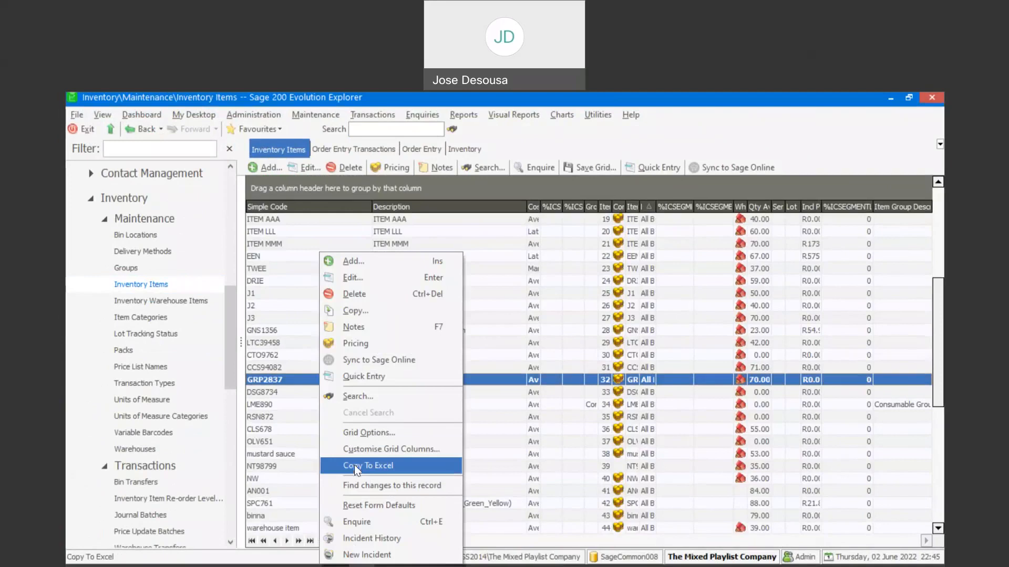
left_click(360, 522)
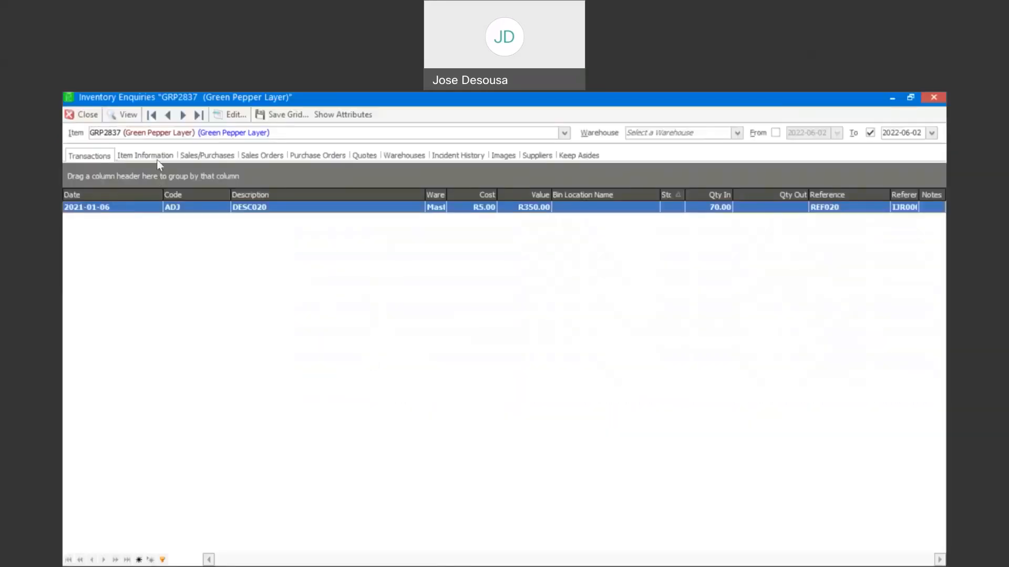
left_click(157, 159)
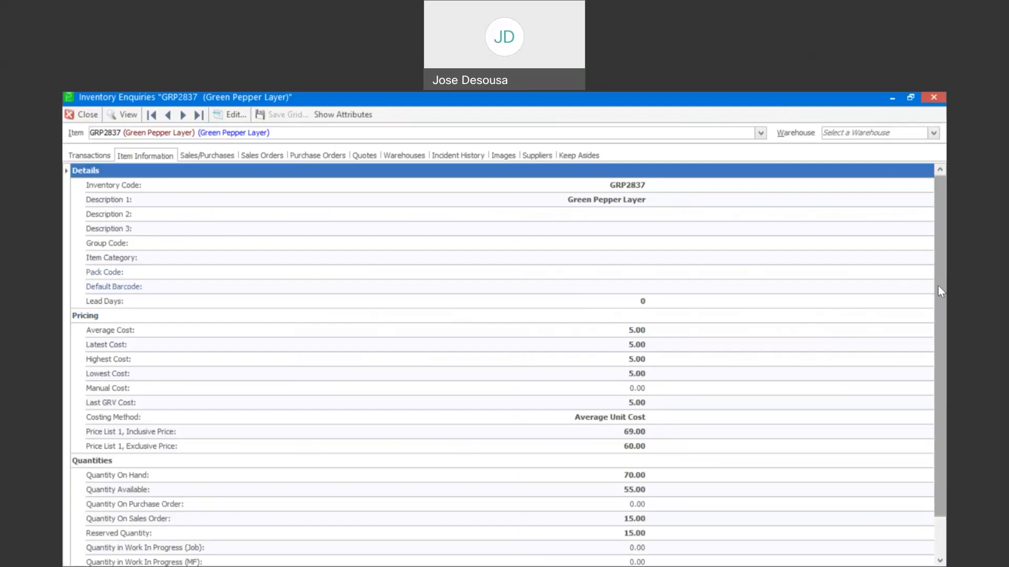
scroll(762, 336, "down", 1)
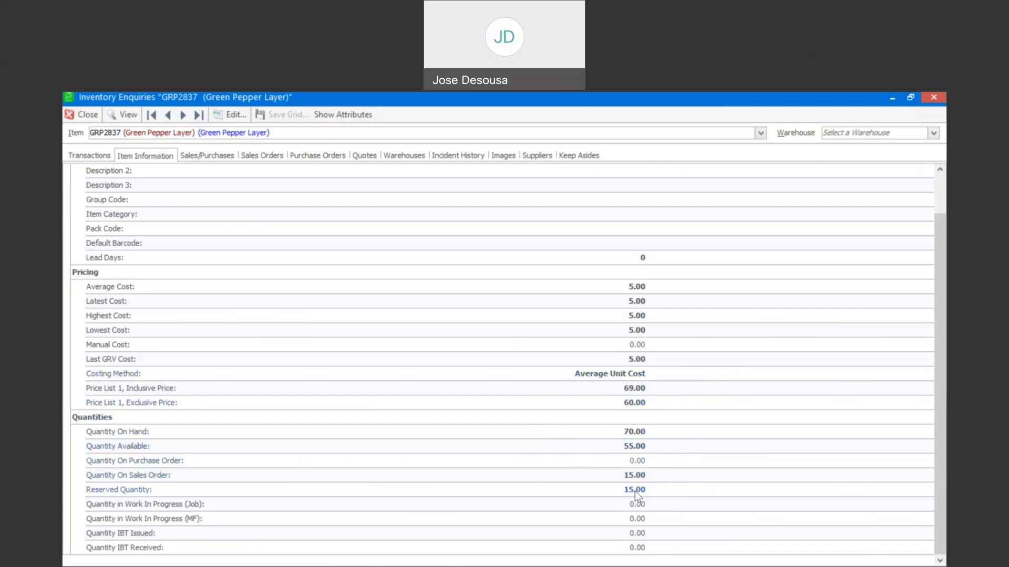
left_click(79, 117)
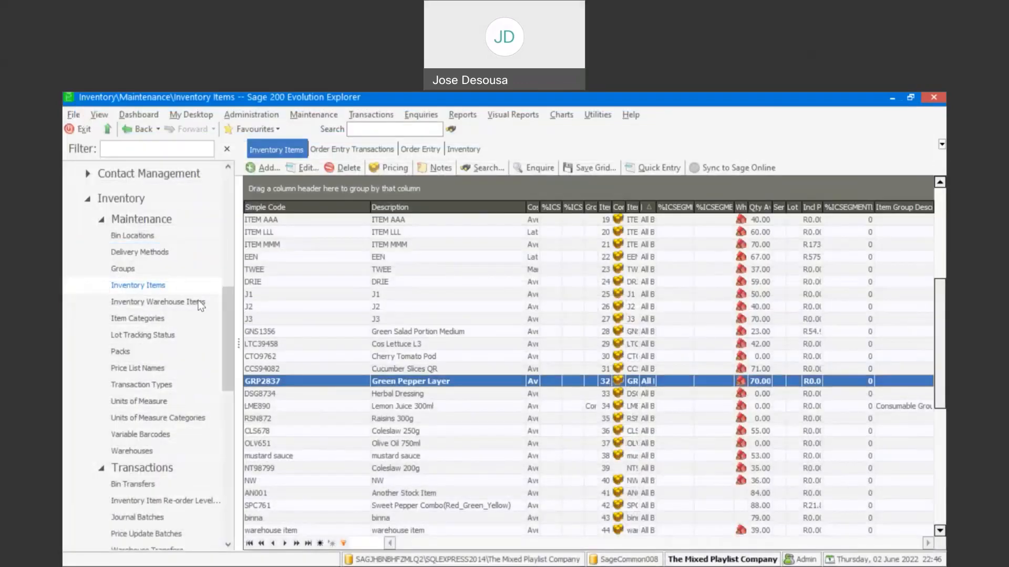
Step: Find Denton Catering's unprocessed sales orders with transaction date 2022-06-02 and open the second one listed
left_click_drag(224, 310, 235, 410)
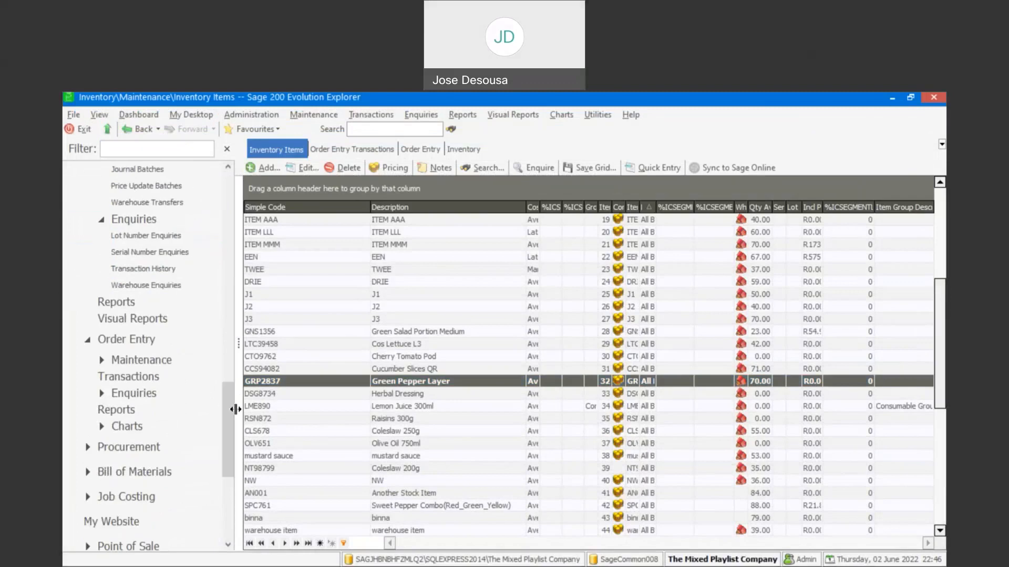
left_click(182, 376)
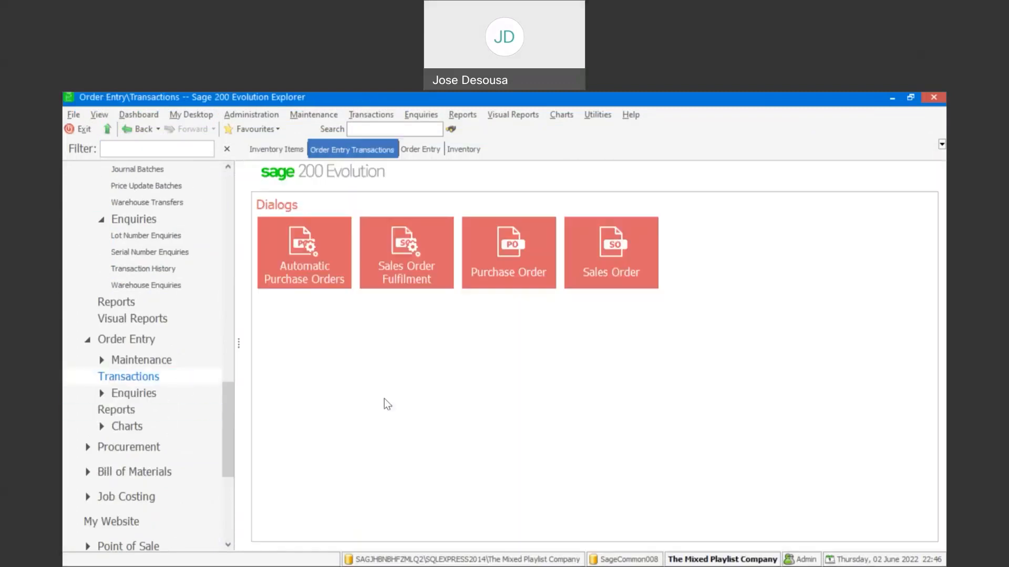
left_click(619, 265)
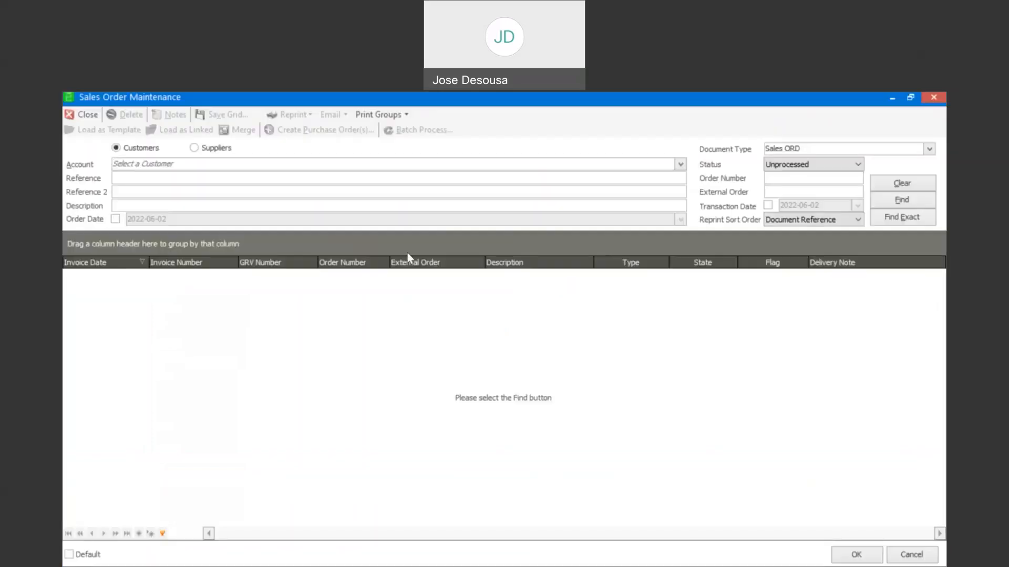
left_click(767, 206)
left_click(810, 224)
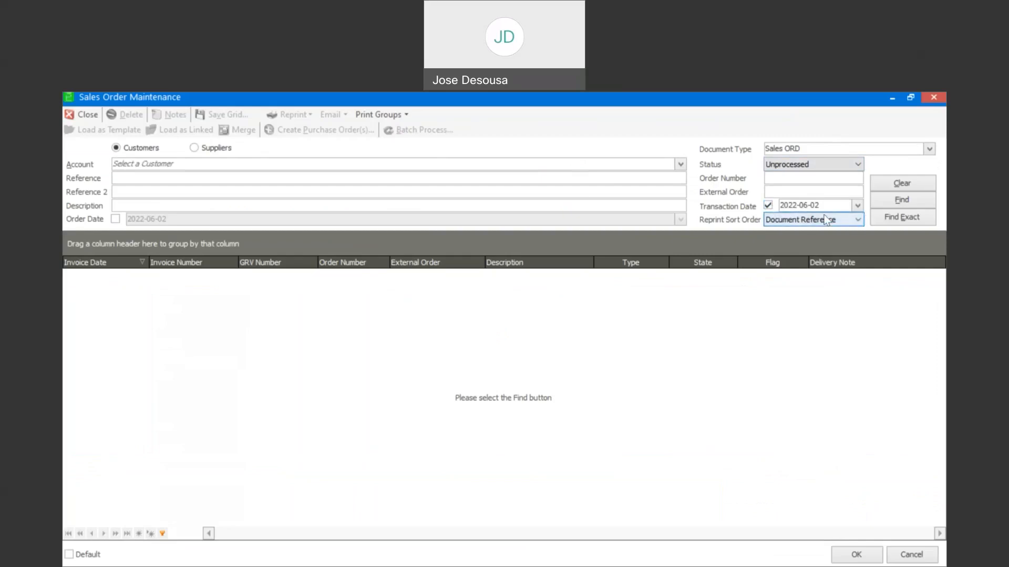
left_click(680, 168)
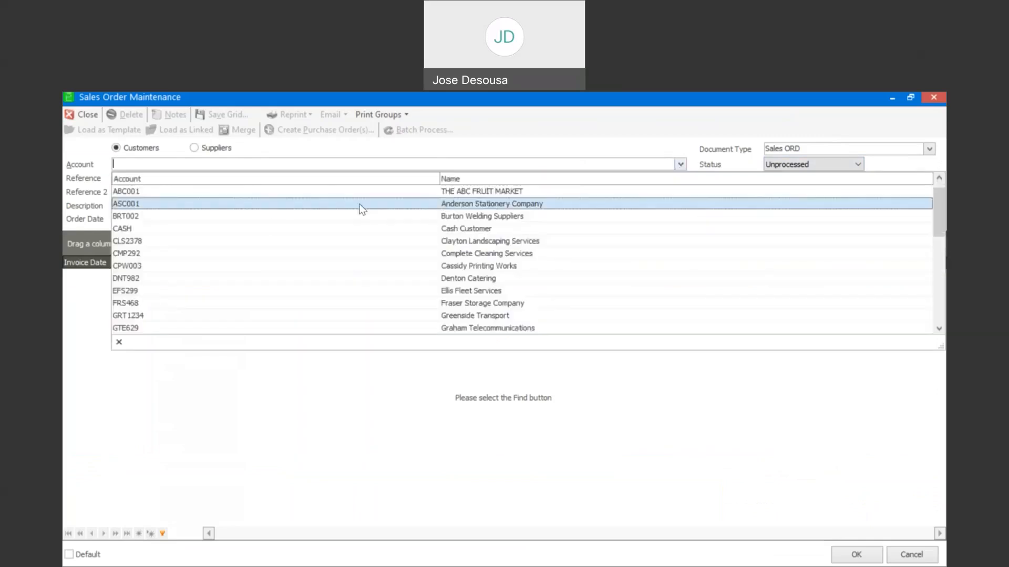
left_click(183, 280)
left_click(897, 202)
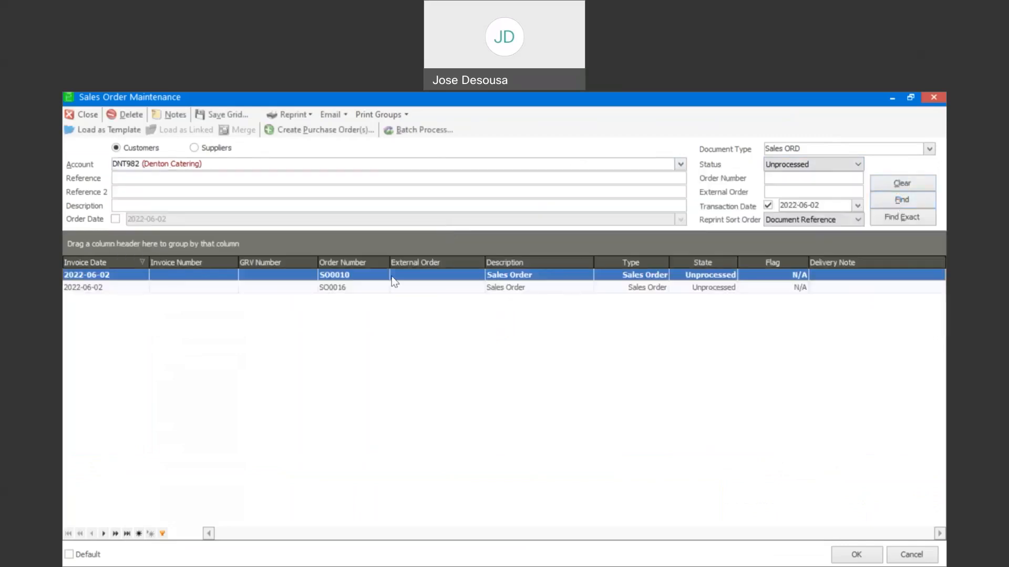
left_click(504, 288)
double_click(502, 290)
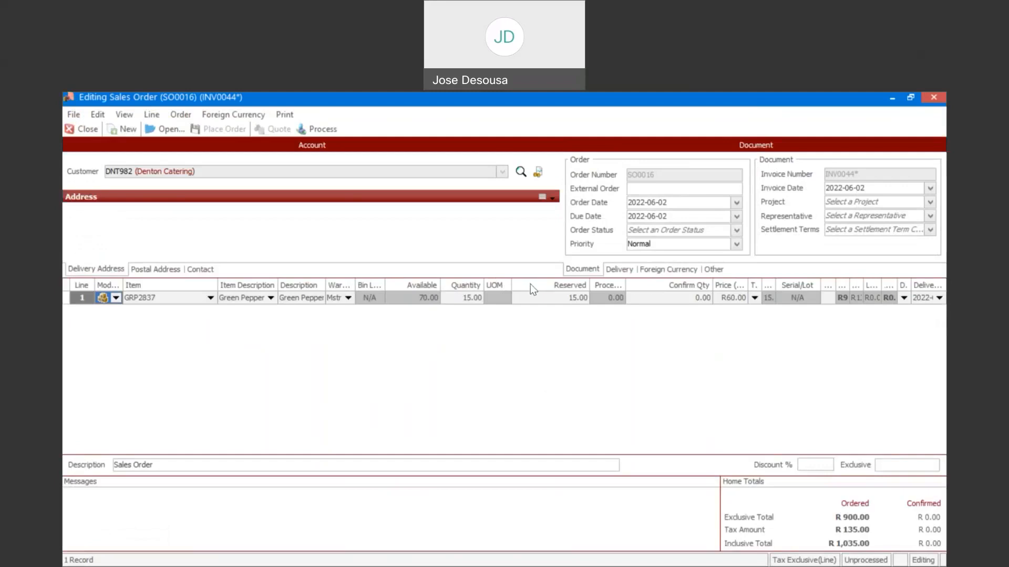
Step: Set the confirmed quantity of the GRP2837 order line to 15 and complete the line
left_click(671, 300)
type("15")
key("Tab")
key("Tab")
key("Tab")
key("Tab")
key("Tab")
key("Tab")
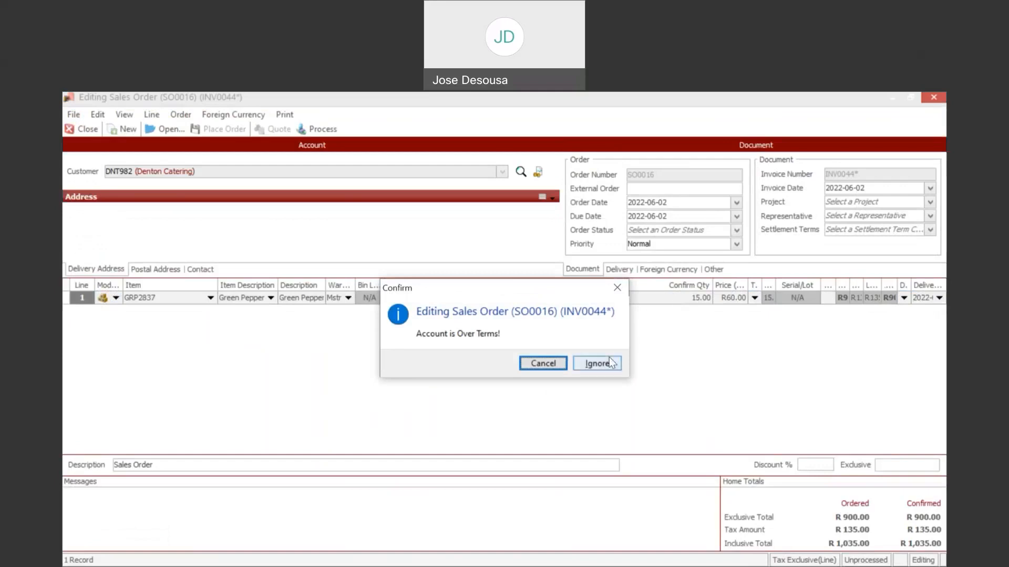
Step: Process the order despite the over-terms account, decline the picking slip, preview the tax invoice, and close the order form
left_click(597, 363)
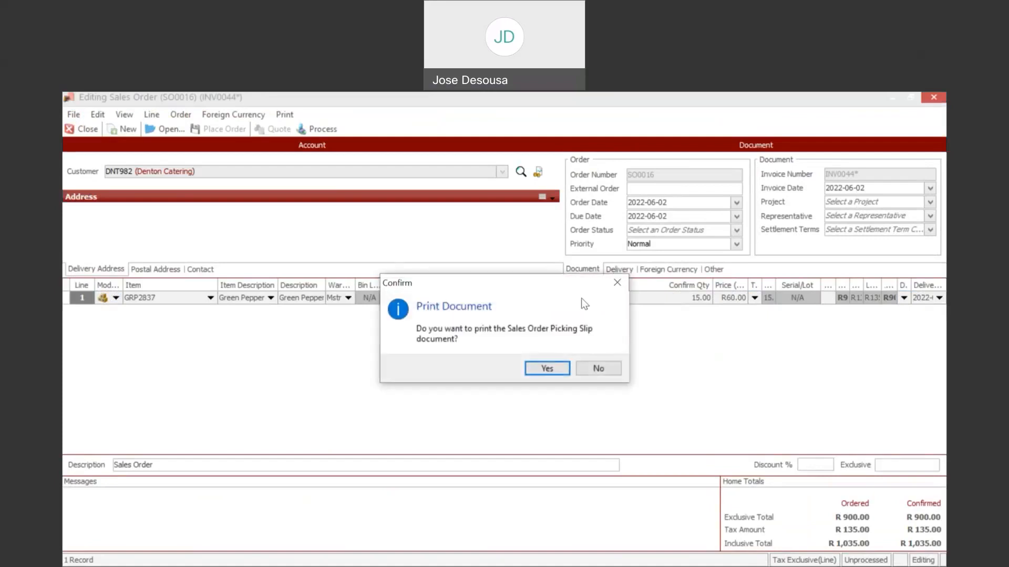
left_click(599, 369)
left_click(597, 367)
left_click(553, 365)
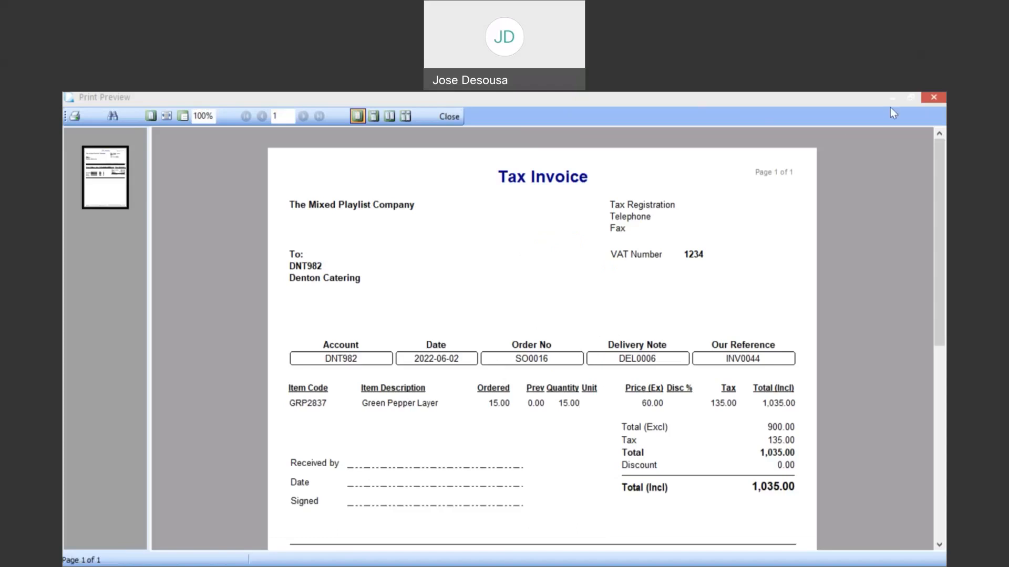
left_click(932, 99)
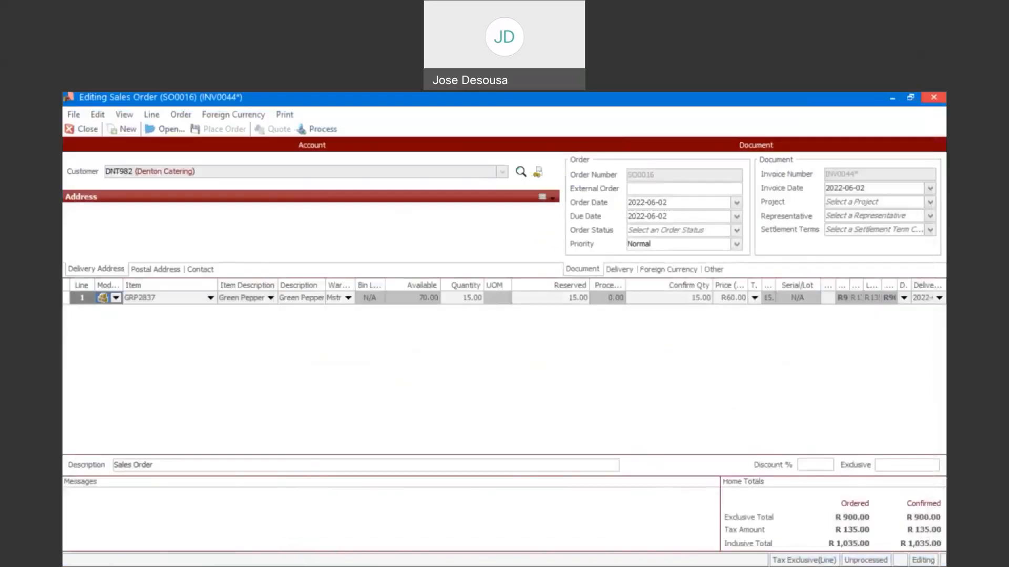
left_click(89, 132)
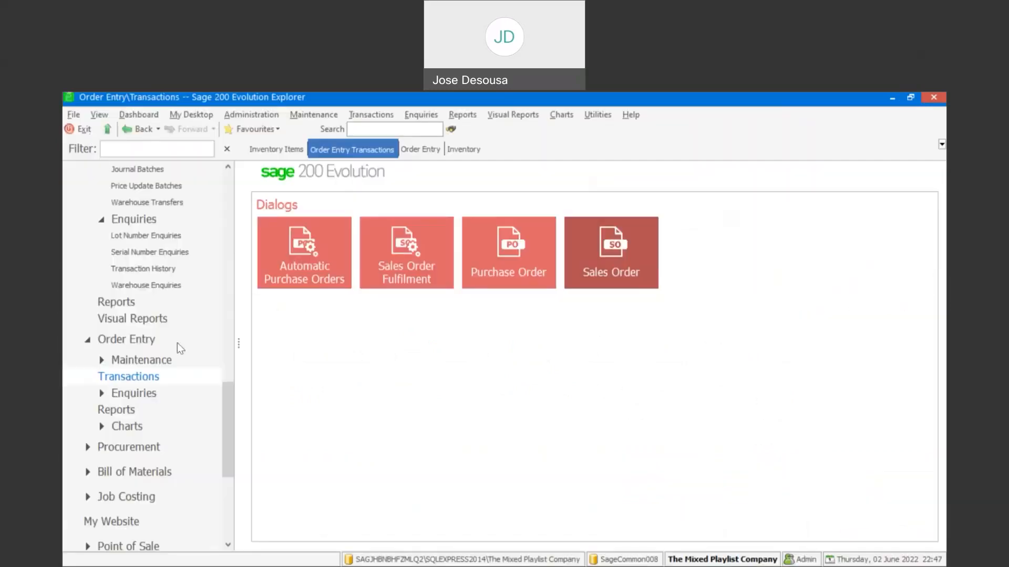
Step: Open item GRP2837's inventory enquiry again, examine its quantities after the order was processed, and close the enquiry
left_click(214, 393)
left_click_drag(225, 399, 231, 320)
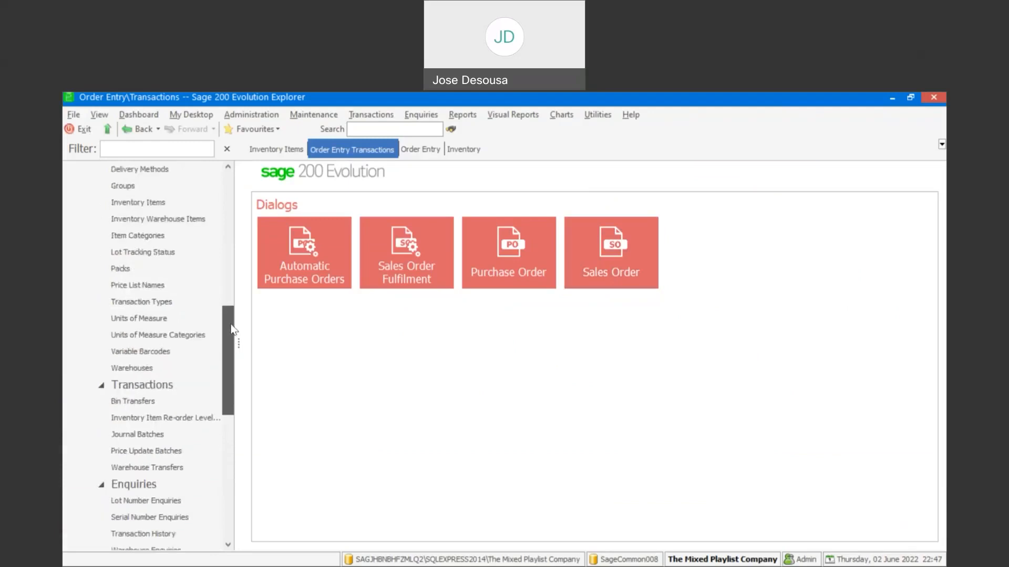
left_click(179, 202)
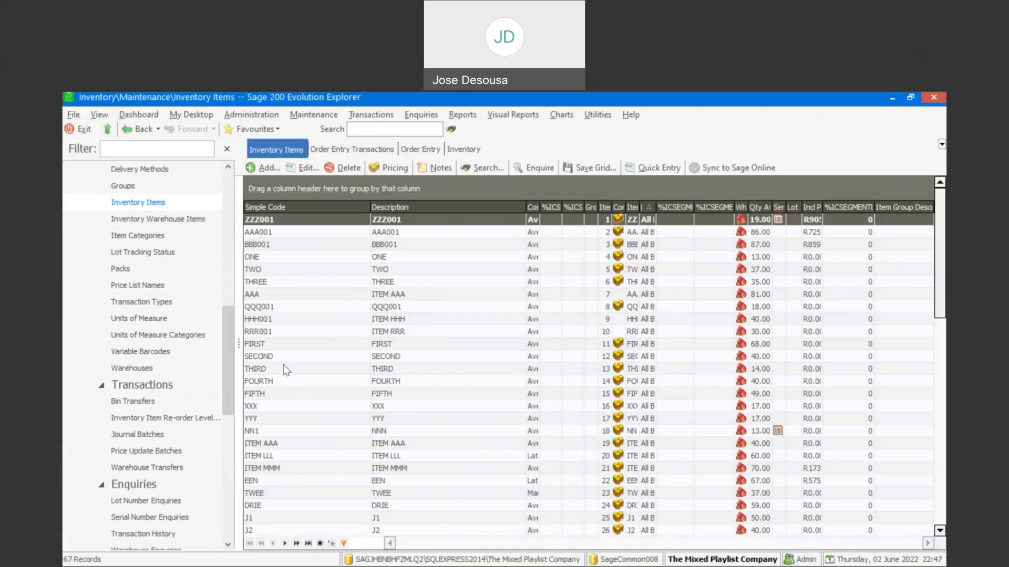
left_click(283, 368)
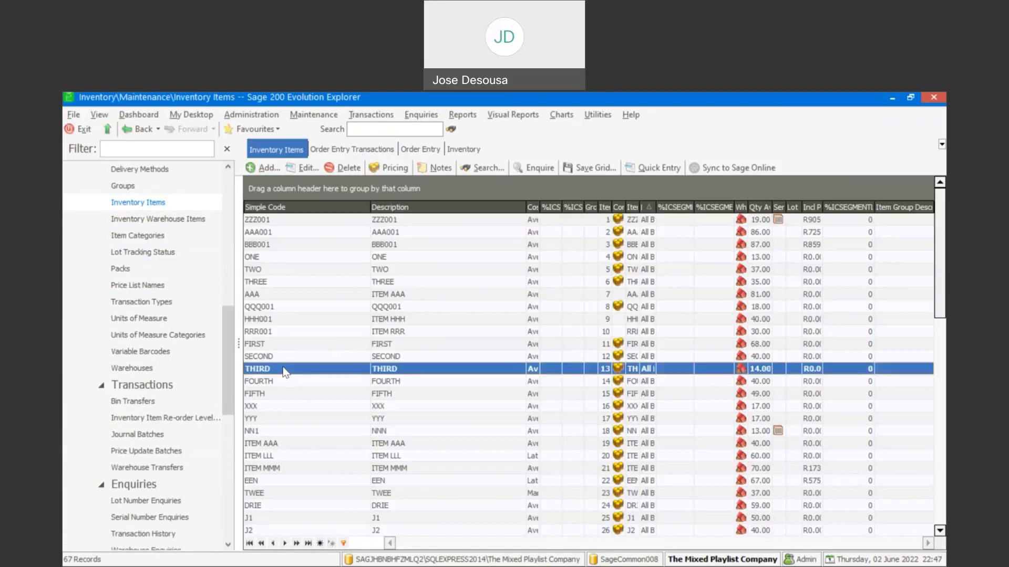
type("GRP2837")
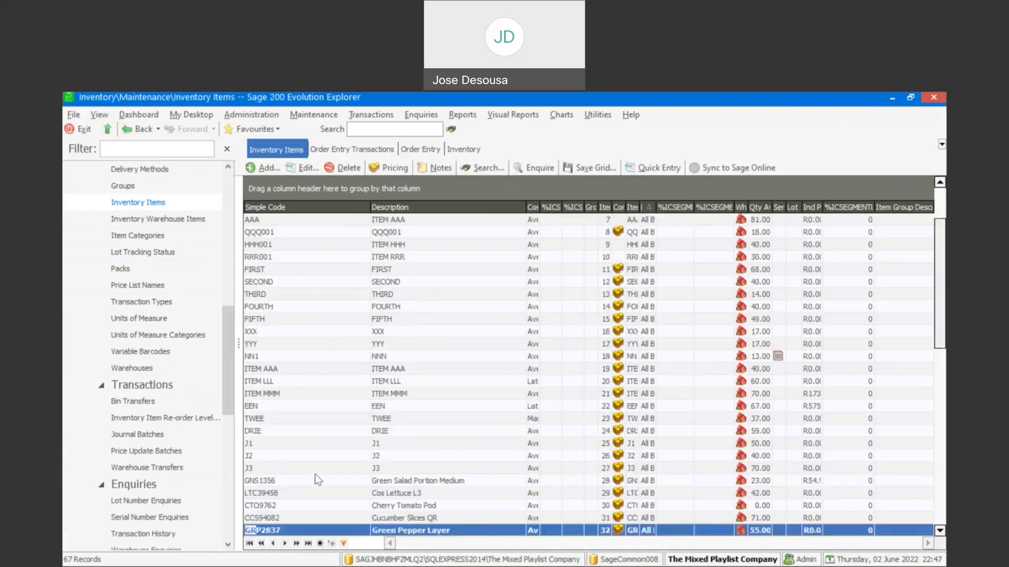
right_click(347, 531)
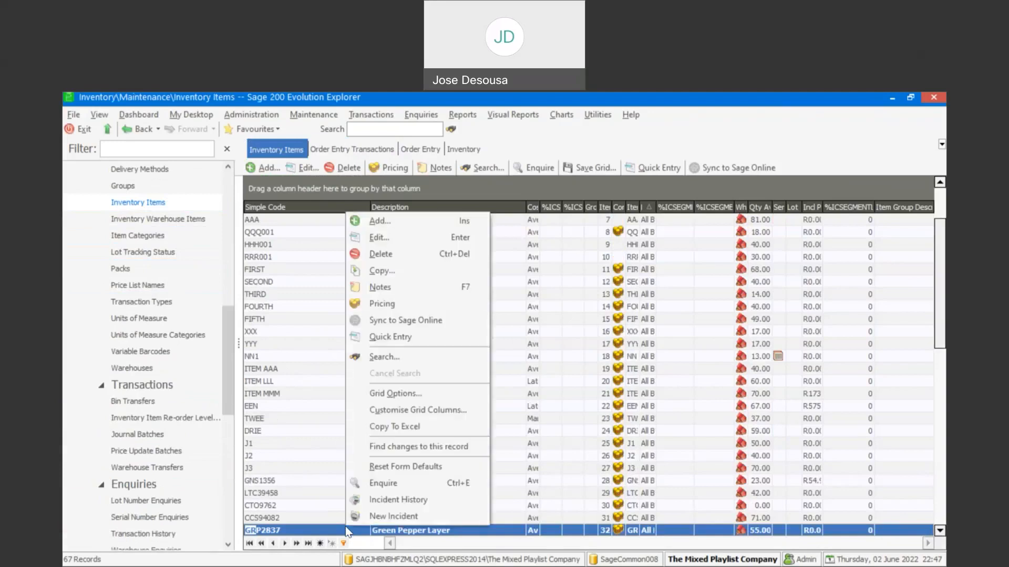
left_click(391, 485)
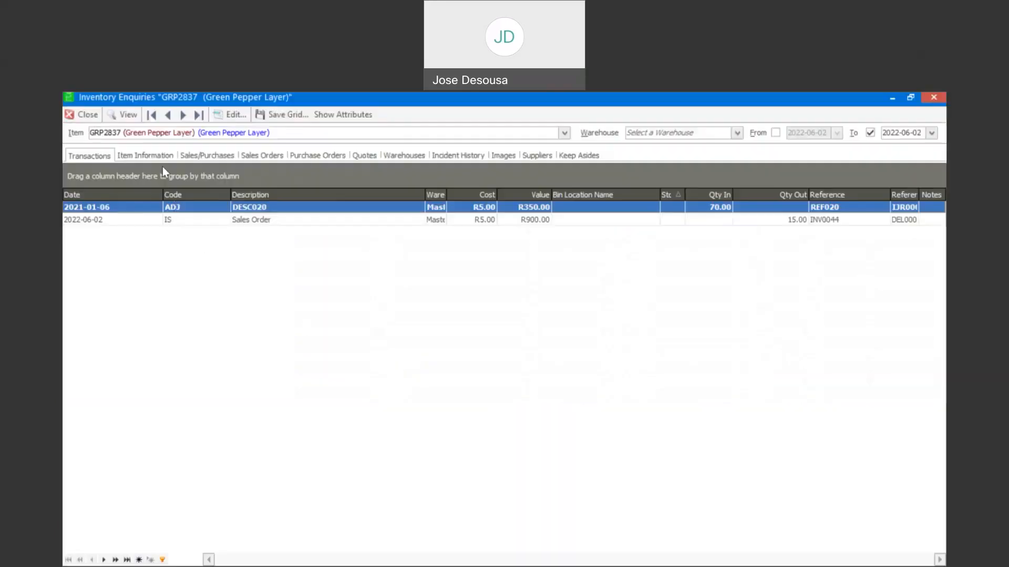
left_click(163, 157)
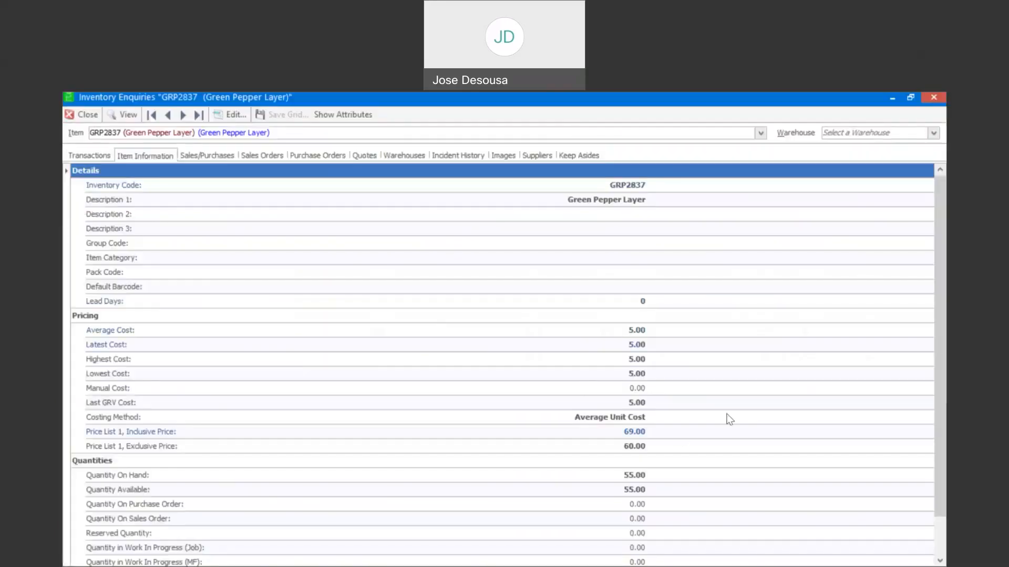
left_click_drag(934, 338, 934, 375)
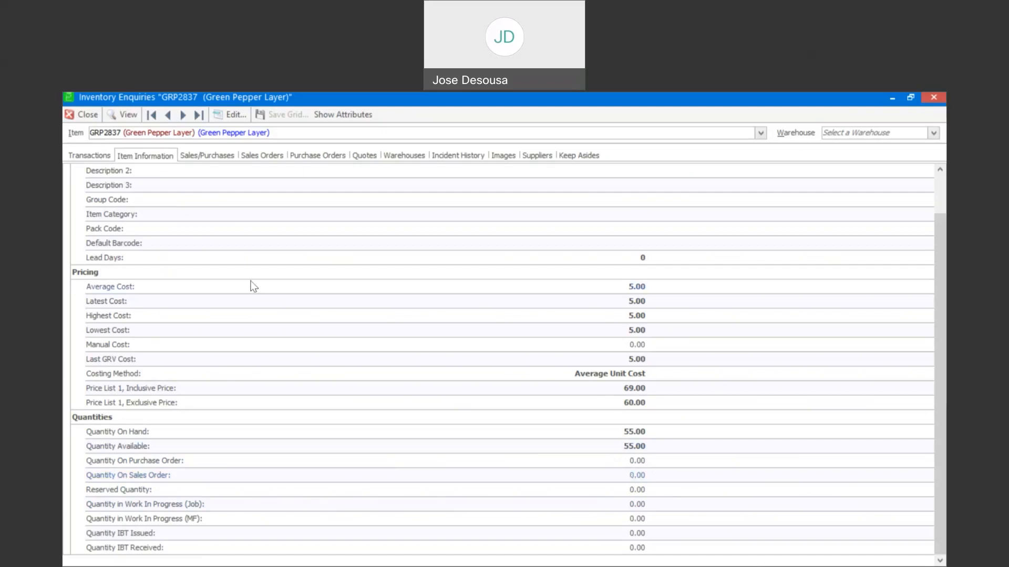
left_click(86, 116)
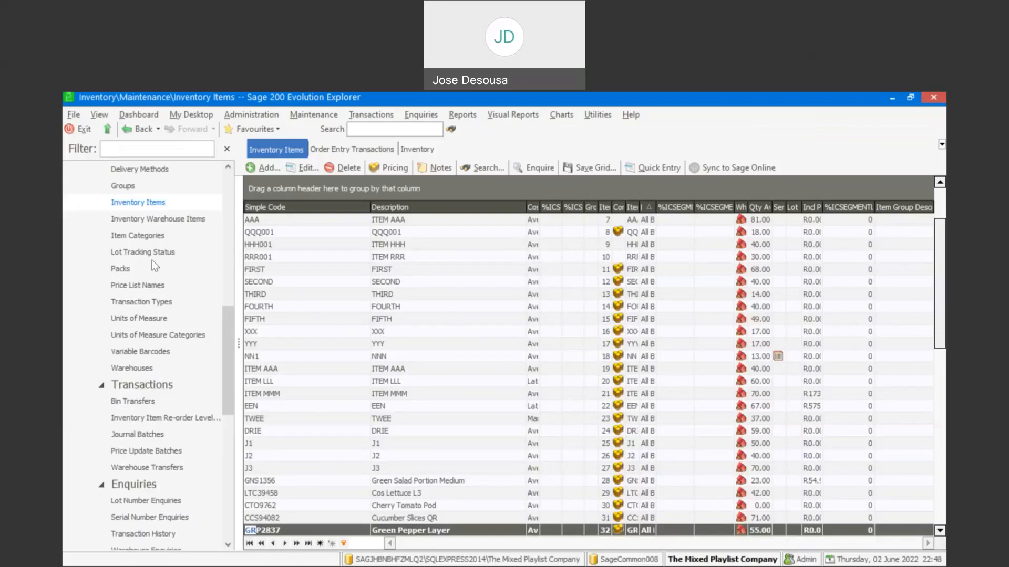
Step: Open the Order Entry defaults and examine the Sales Orders settings, including the Activate Reserved Stock option
scroll(228, 331, "up", 1)
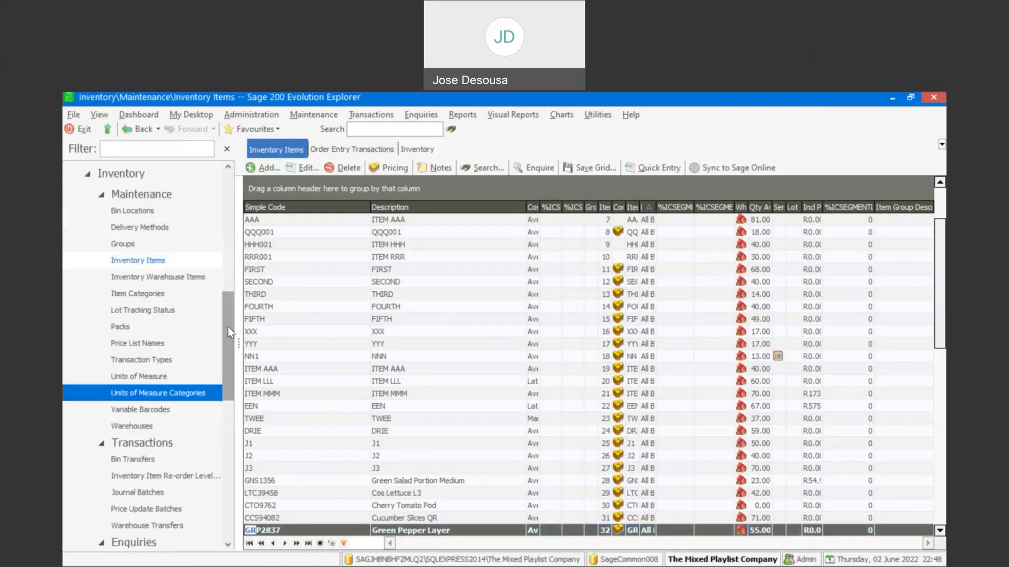
scroll(229, 342, "down", 5)
scroll(231, 402, "down", 2)
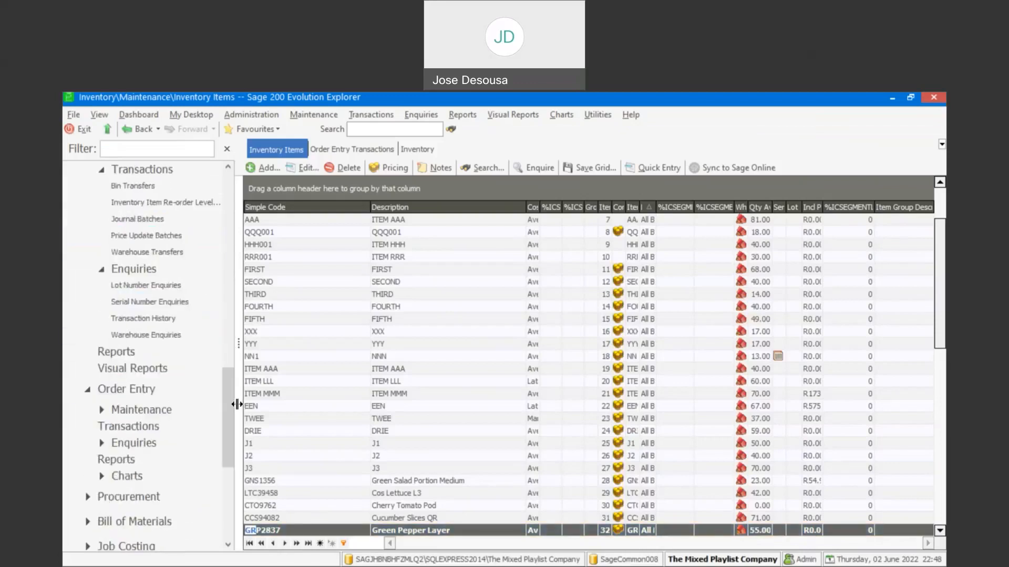
left_click(195, 410)
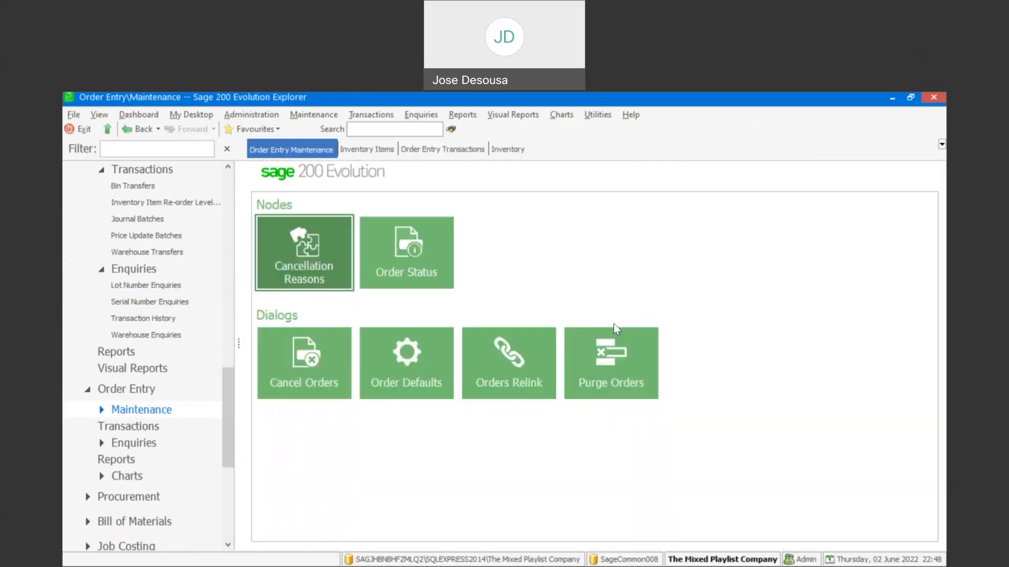
left_click(419, 373)
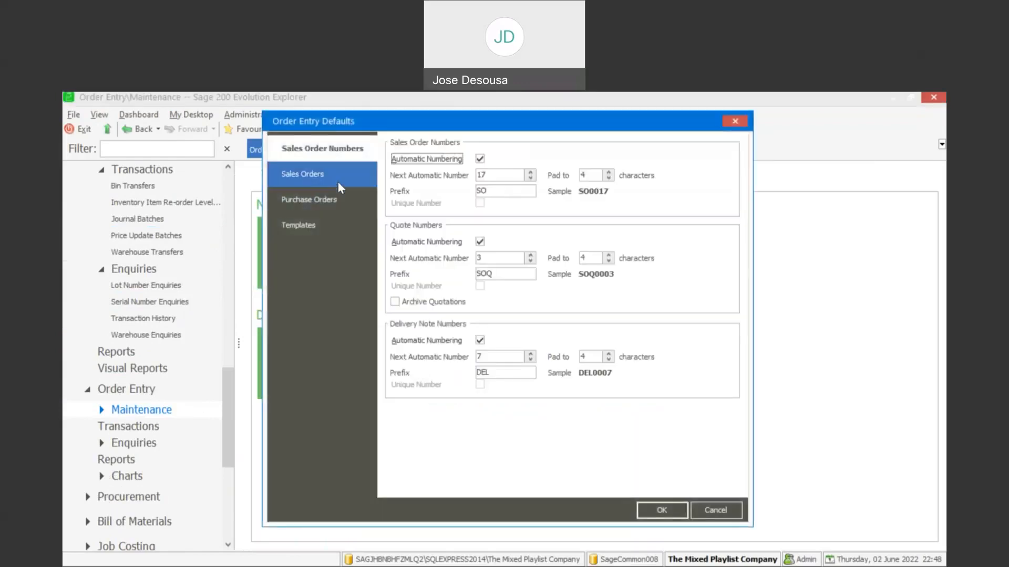
left_click(339, 181)
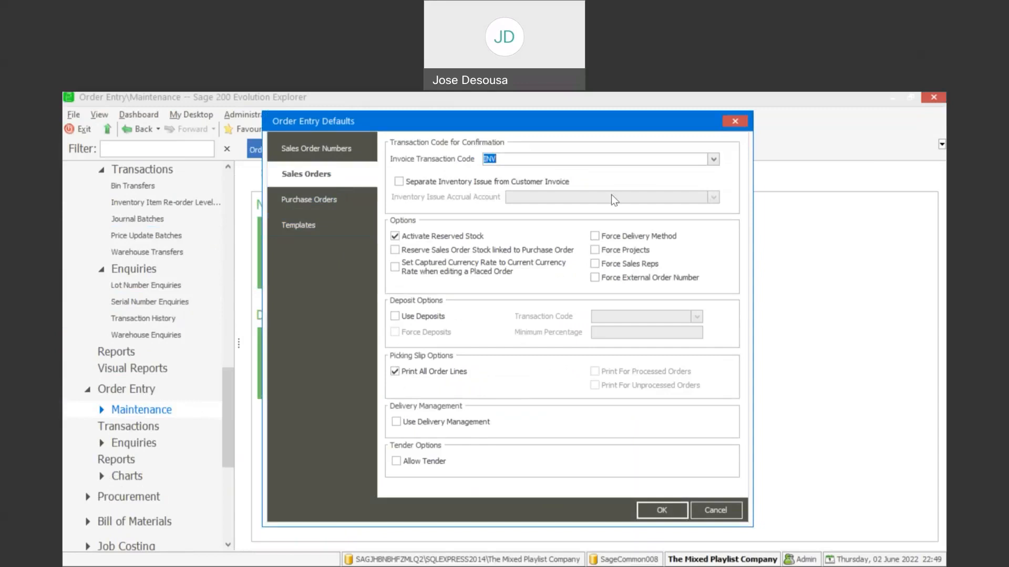
left_click(586, 105)
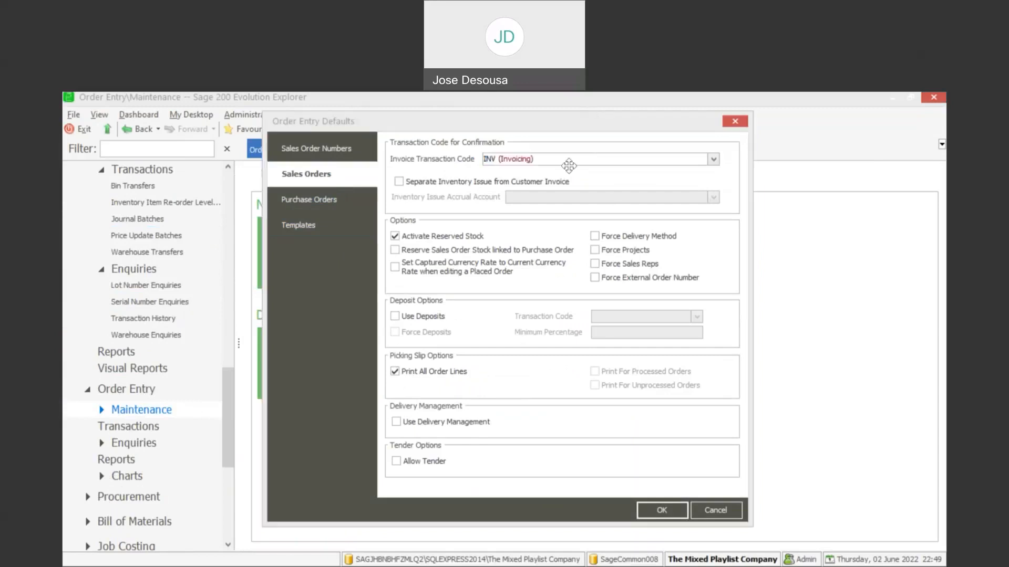